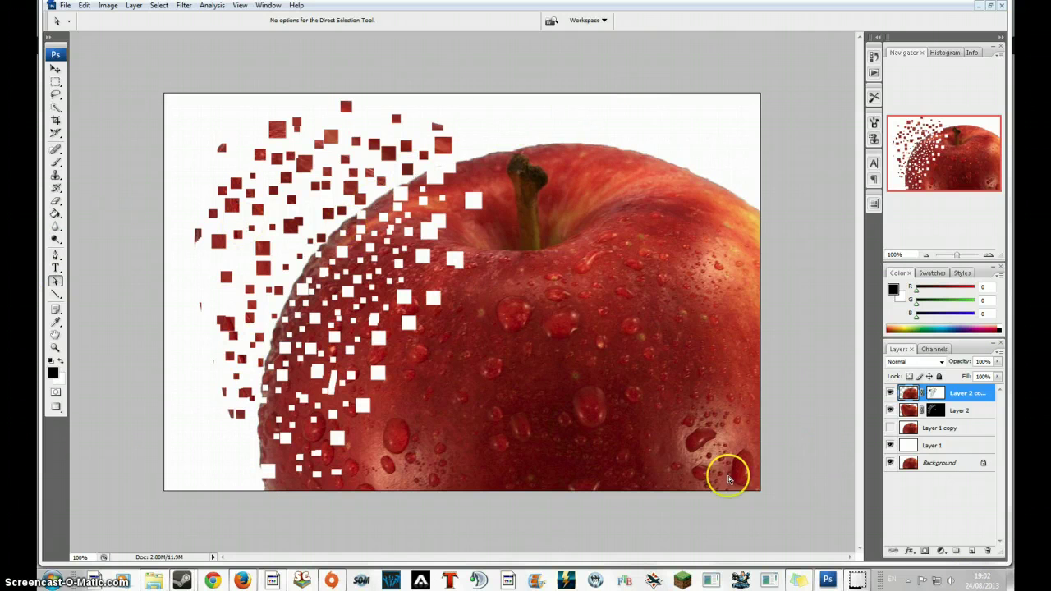
Switch from the finished apple dispersion example to the Google Images page in Firefox
{"action": "left_click", "coordinate": [244, 580]}
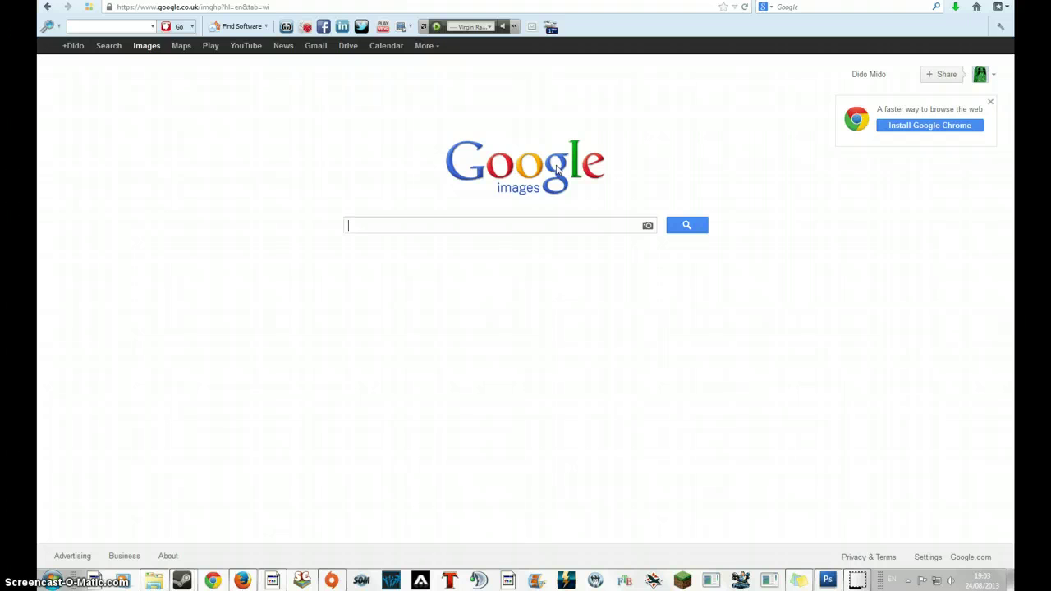
Search Google Images for 'Rubix Cube white background', fixing the 'Cuve' typo
{"action": "type", "text": "Ru"}
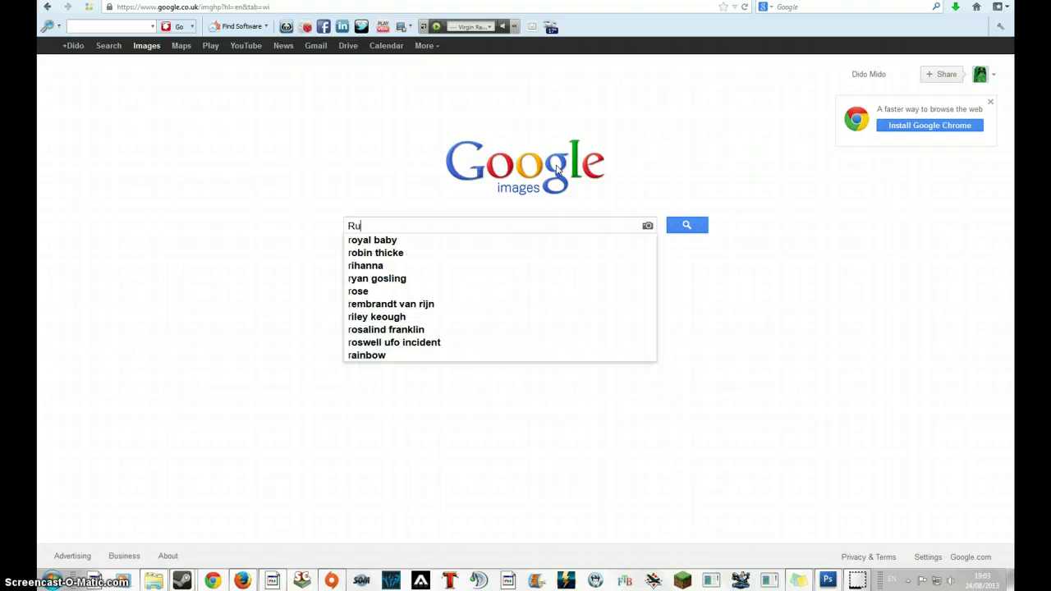
{"action": "type", "text": "bix Cu"}
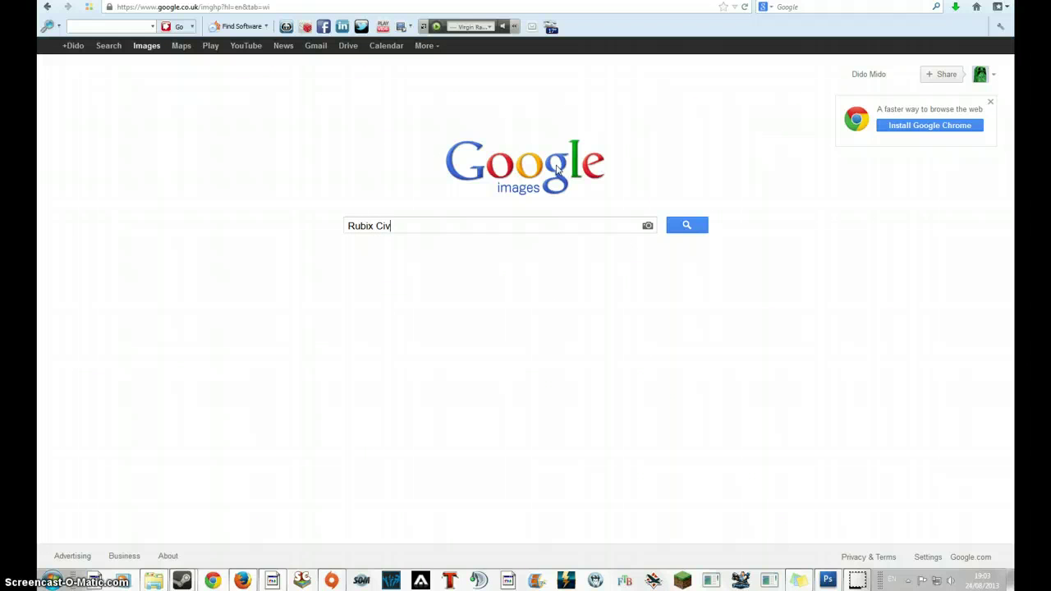
{"action": "type", "text": "ve"}
{"action": "key", "text": "Return"}
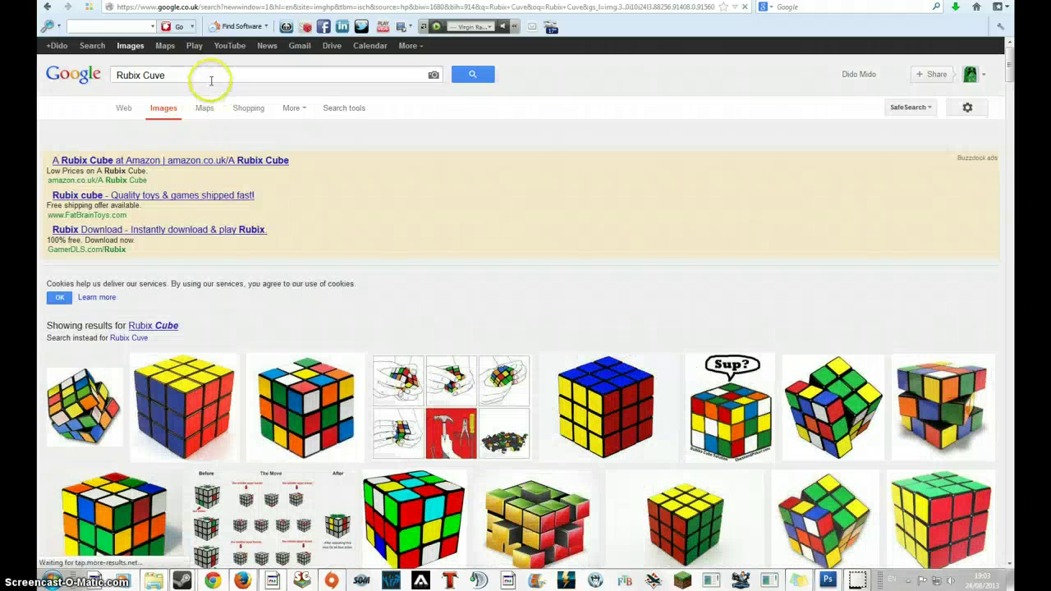
{"action": "left_click", "coordinate": [157, 74]}
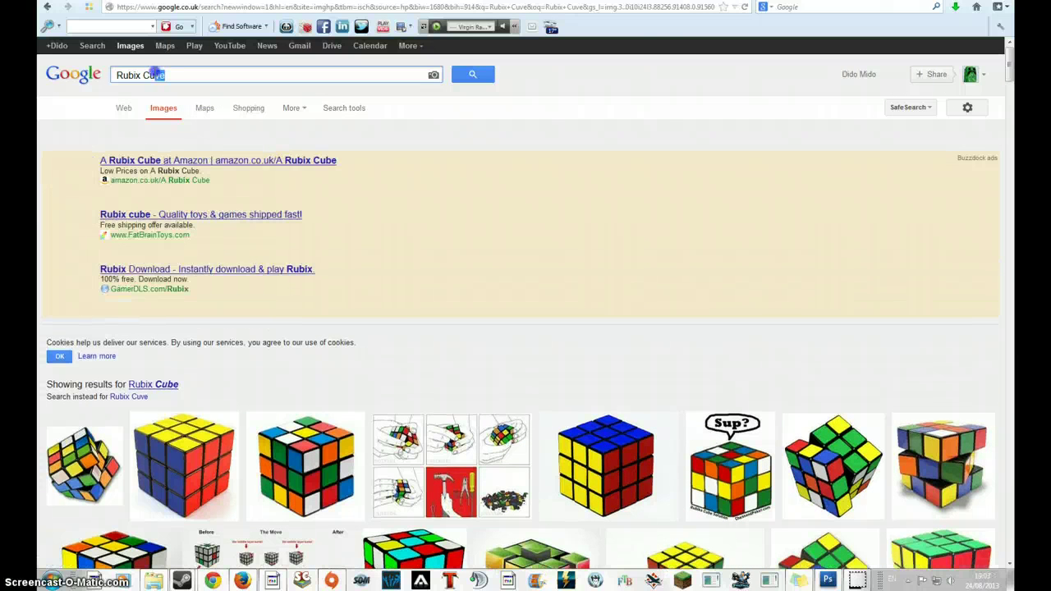
{"action": "type", "text": "bix"}
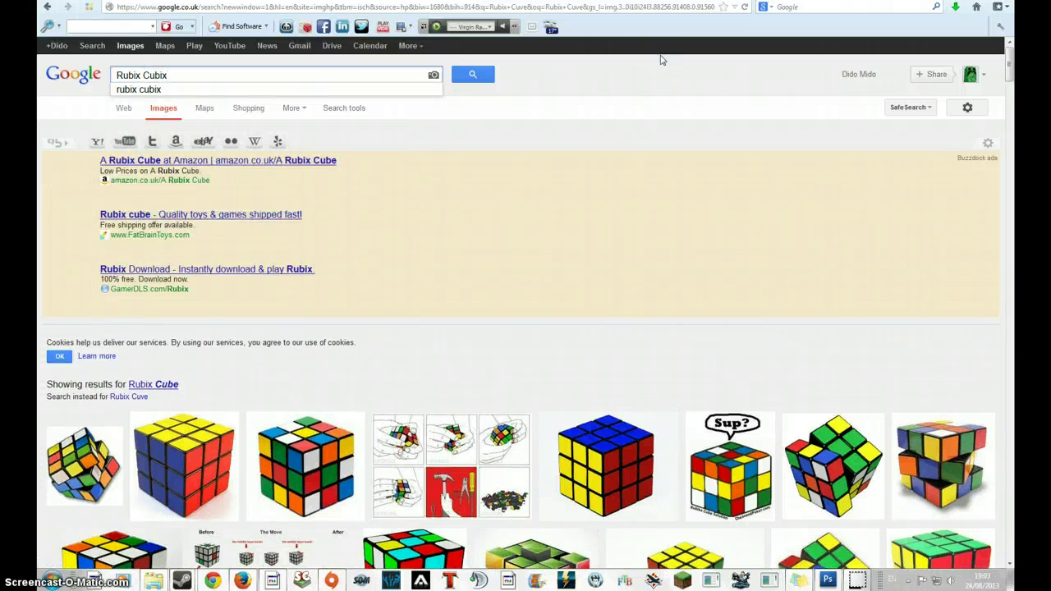
{"action": "key", "text": "BackSpace"}
{"action": "key", "text": "BackSpace"}
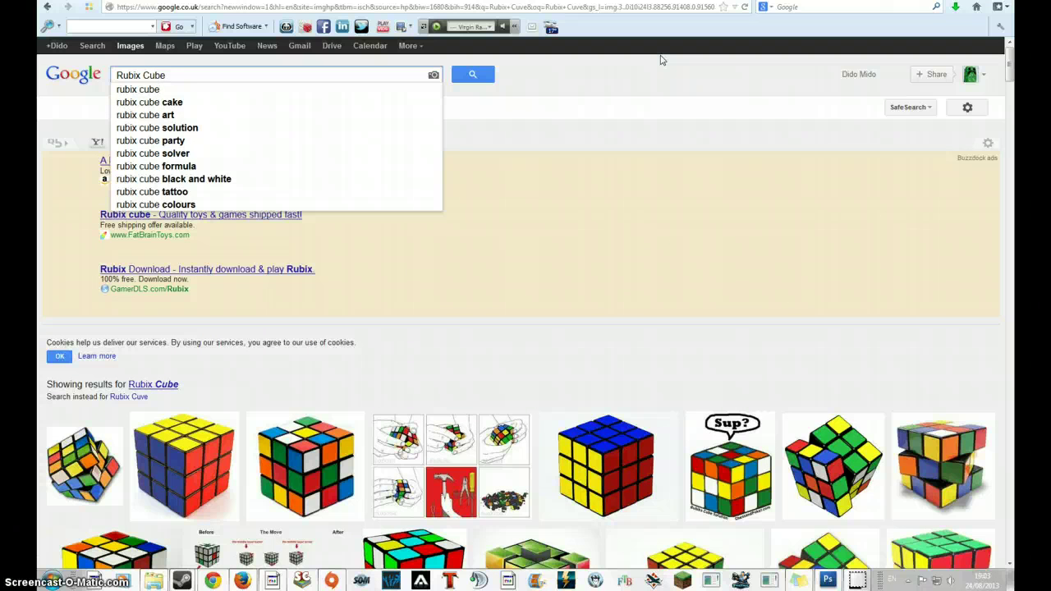
{"action": "type", "text": "white backgroubn"}
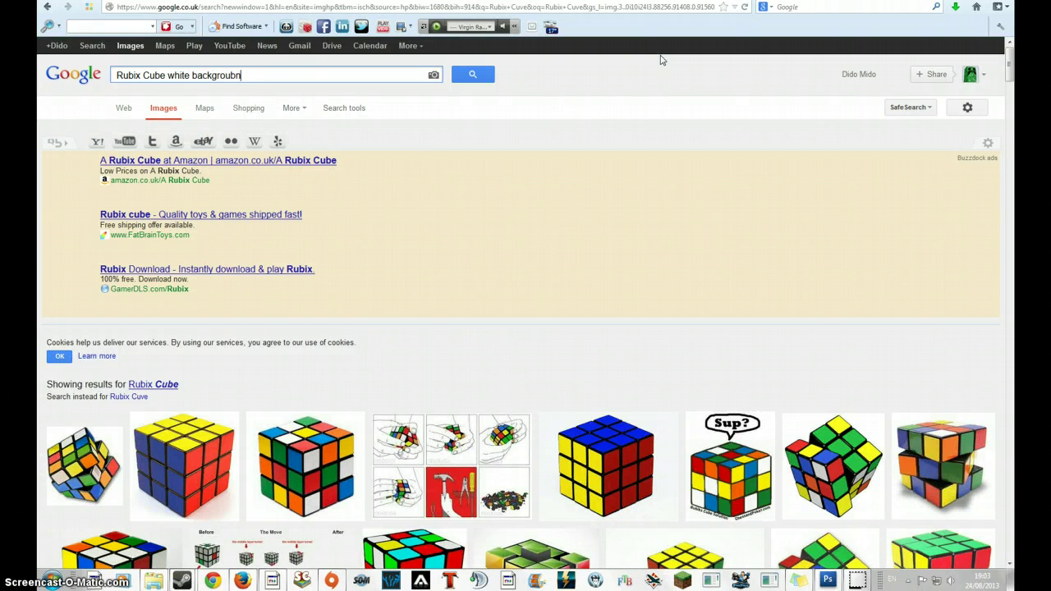
{"action": "key", "text": "BackSpace"}
{"action": "key", "text": "BackSpace"}
{"action": "type", "text": "nd"}
{"action": "key", "text": "Return"}
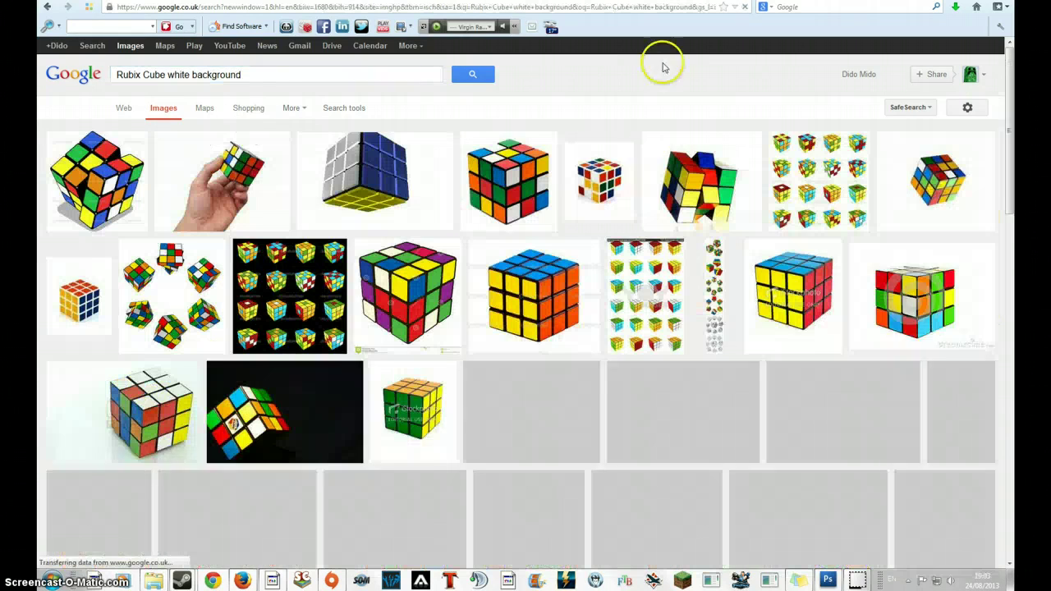
Browse the results and preview the lone red, yellow and green cube picture
{"action": "scroll", "coordinate": [367, 386], "scroll_direction": "down", "scroll_amount": 1}
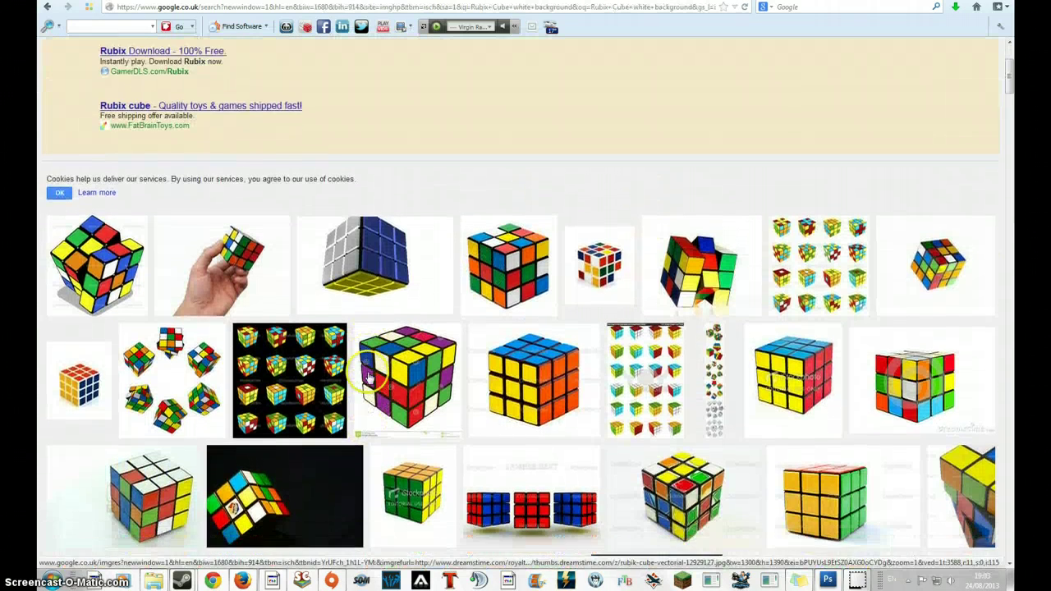
{"action": "scroll", "coordinate": [367, 382], "scroll_direction": "down", "scroll_amount": 3}
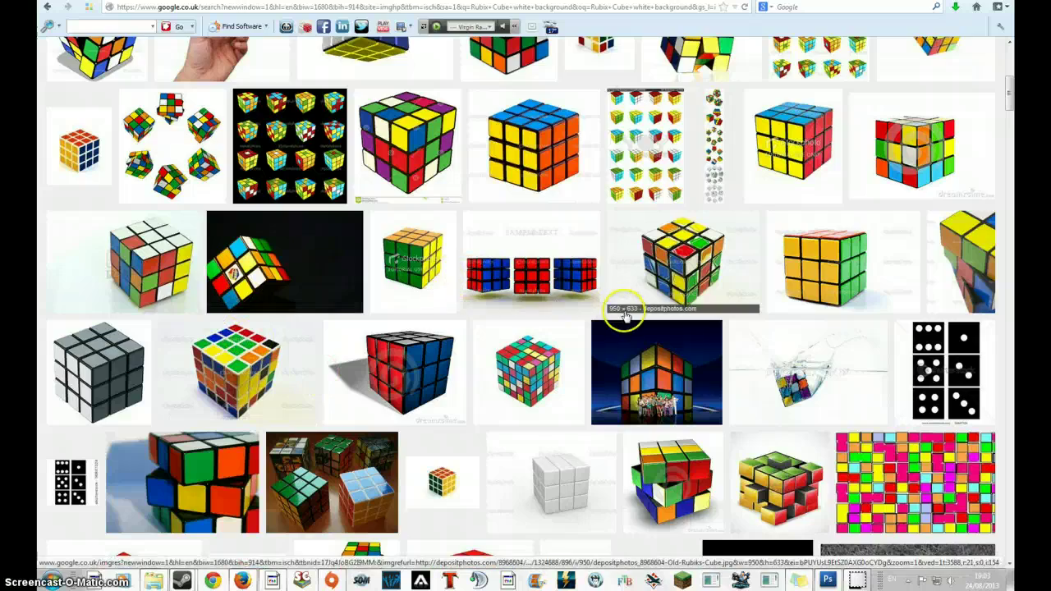
{"action": "scroll", "coordinate": [616, 312], "scroll_direction": "down", "scroll_amount": 2}
{"action": "scroll", "coordinate": [578, 362], "scroll_direction": "down", "scroll_amount": 2}
{"action": "scroll", "coordinate": [577, 362], "scroll_direction": "down", "scroll_amount": 2}
{"action": "scroll", "coordinate": [575, 360], "scroll_direction": "down", "scroll_amount": 3}
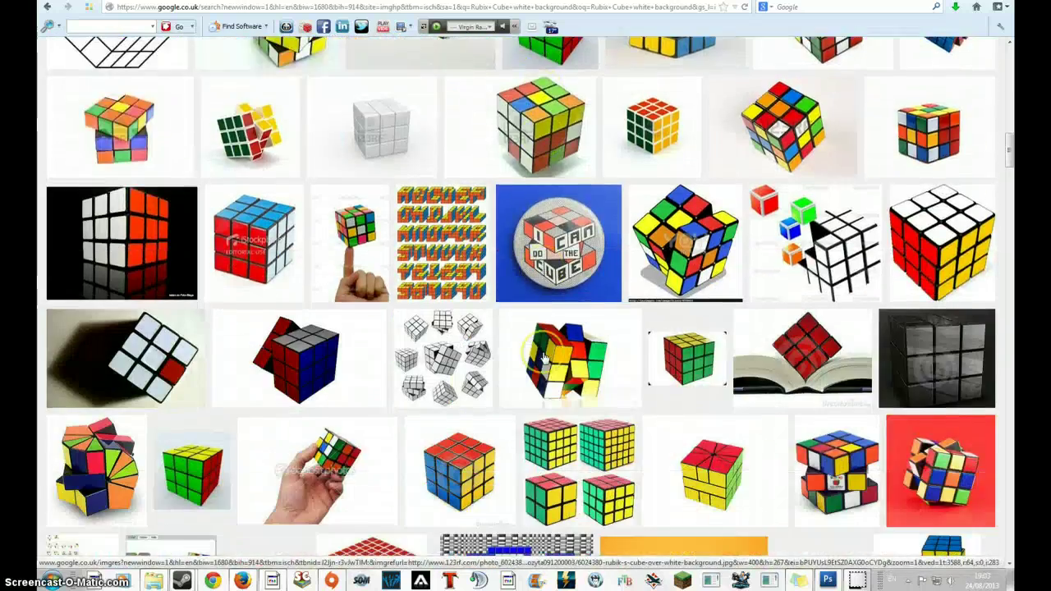
{"action": "scroll", "coordinate": [559, 349], "scroll_direction": "down", "scroll_amount": 1}
{"action": "scroll", "coordinate": [534, 335], "scroll_direction": "down", "scroll_amount": 2}
{"action": "scroll", "coordinate": [534, 320], "scroll_direction": "down", "scroll_amount": 3}
{"action": "scroll", "coordinate": [540, 295], "scroll_direction": "down", "scroll_amount": 1}
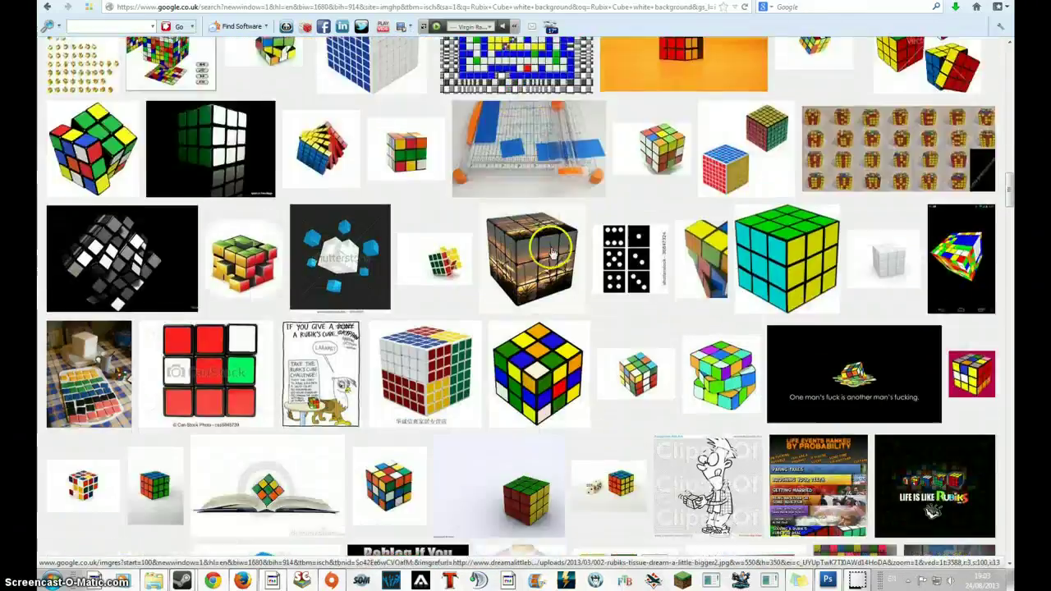
{"action": "scroll", "coordinate": [546, 271], "scroll_direction": "down", "scroll_amount": 4}
{"action": "scroll", "coordinate": [552, 253], "scroll_direction": "up", "scroll_amount": 3}
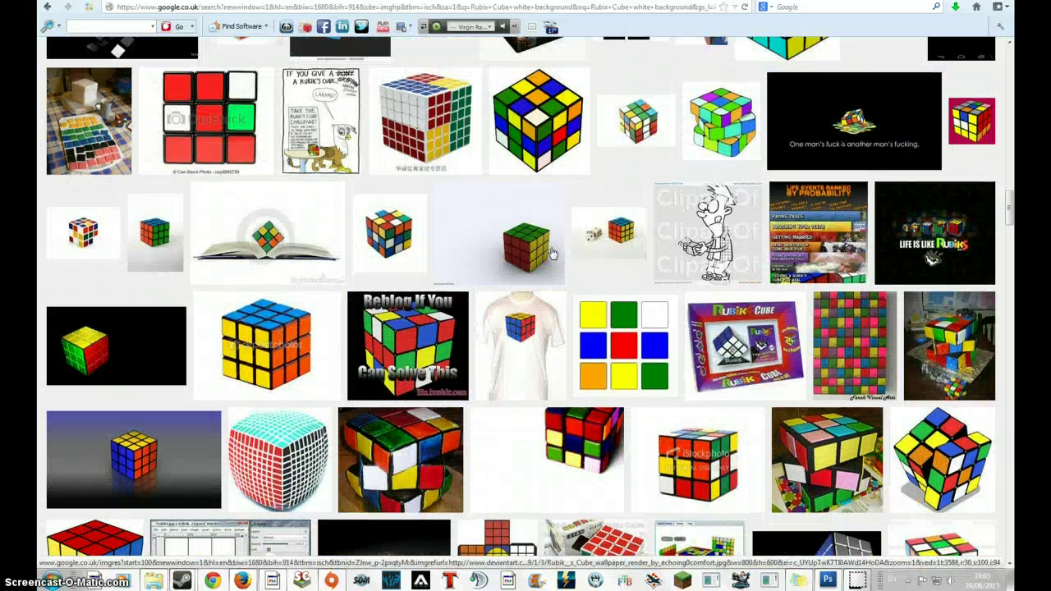
{"action": "left_click", "coordinate": [552, 253]}
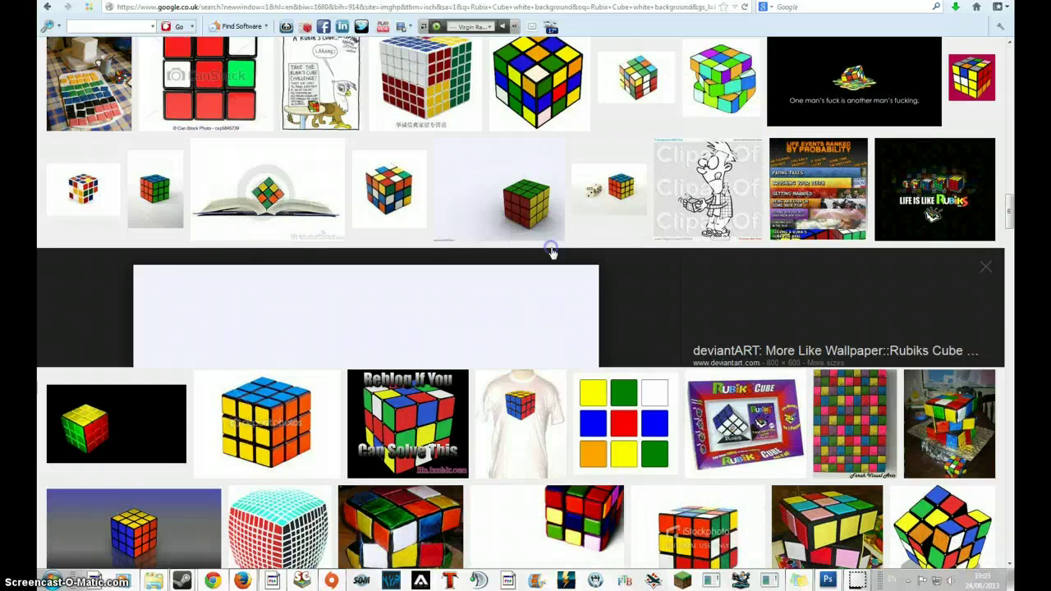
Save the cube image to disk with Save Image As, then return to Photoshop
{"action": "right_click", "coordinate": [496, 266]}
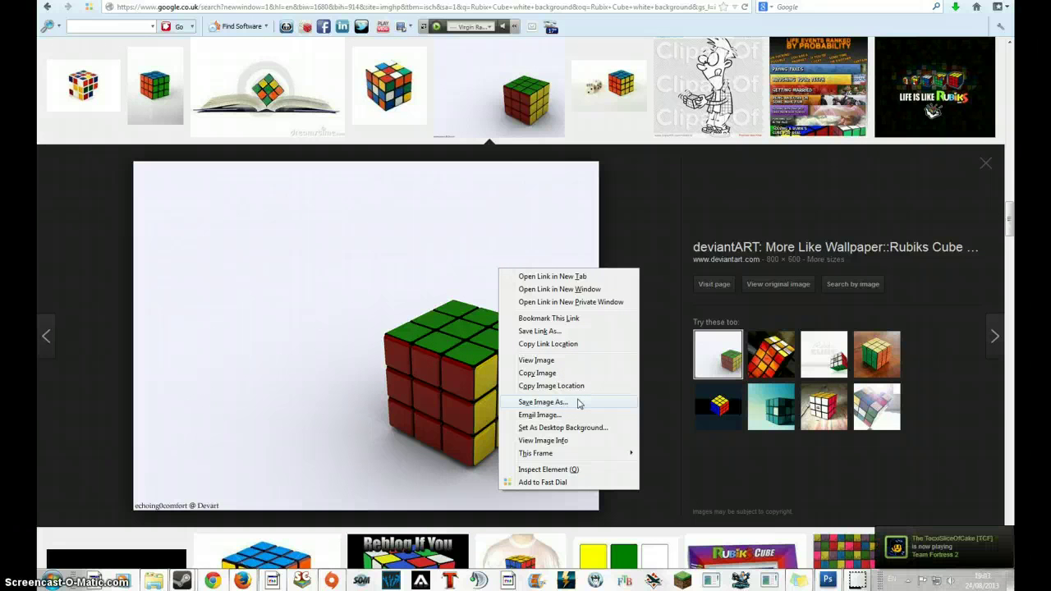
{"action": "left_click", "coordinate": [571, 403]}
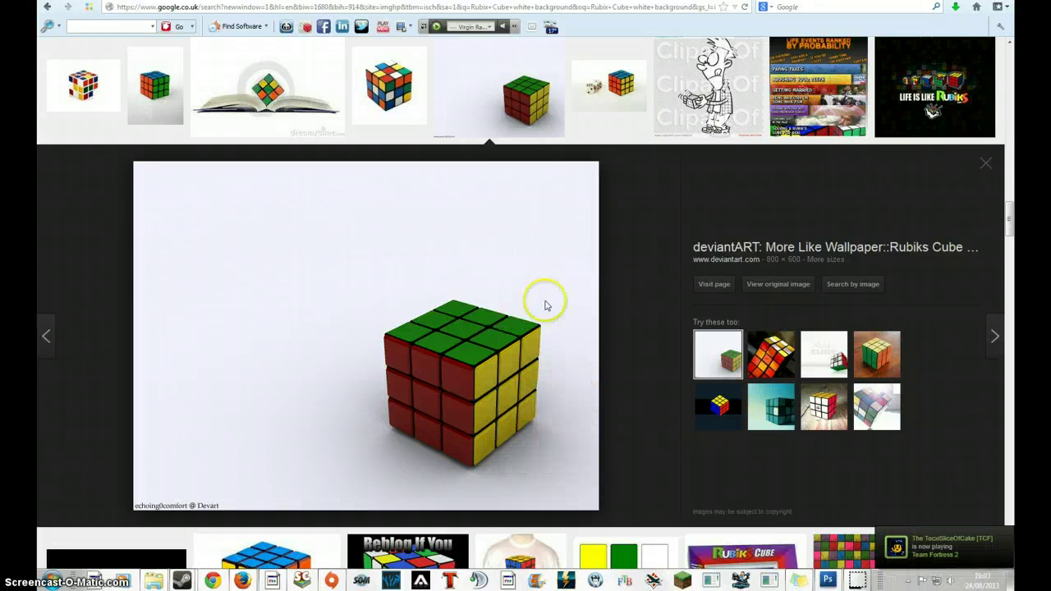
{"action": "left_click", "coordinate": [419, 264]}
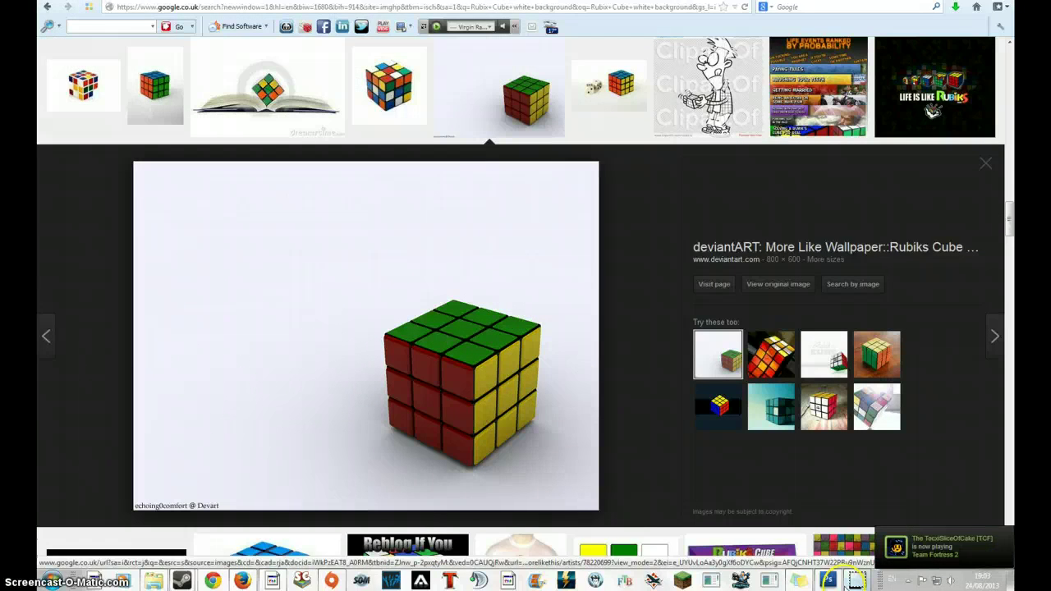
{"action": "left_click", "coordinate": [829, 580]}
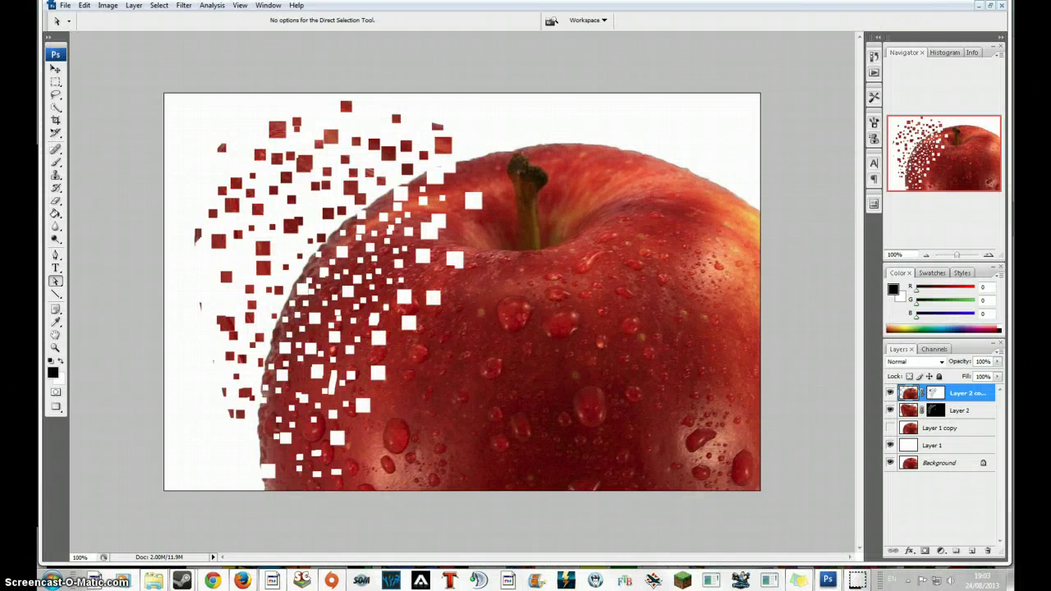
Open the saved Rubik's cube image from My Photoshops as a new document
{"action": "left_click", "coordinate": [67, 7]}
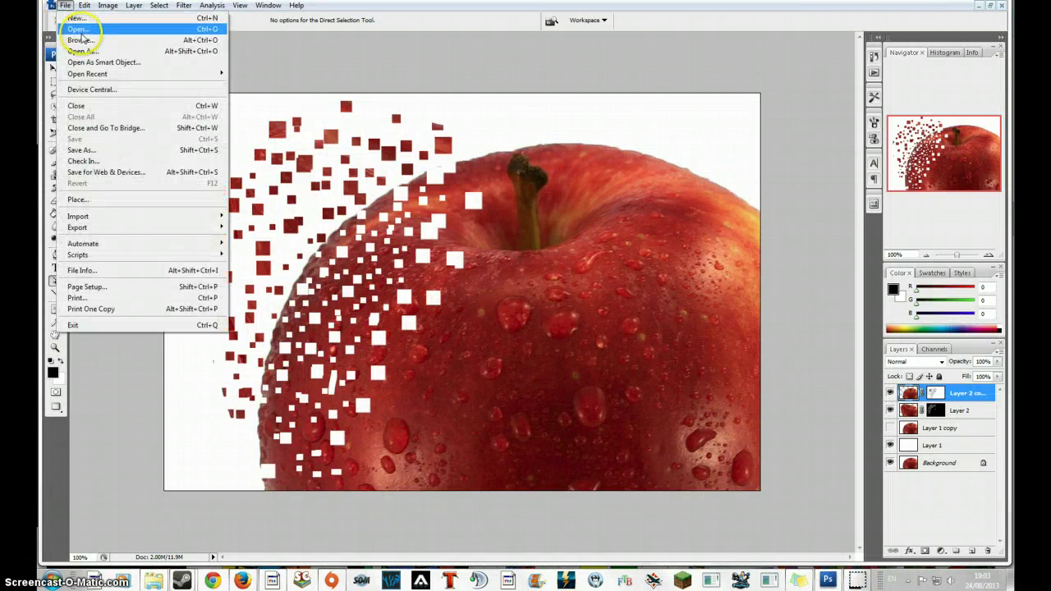
{"action": "left_click", "coordinate": [79, 29]}
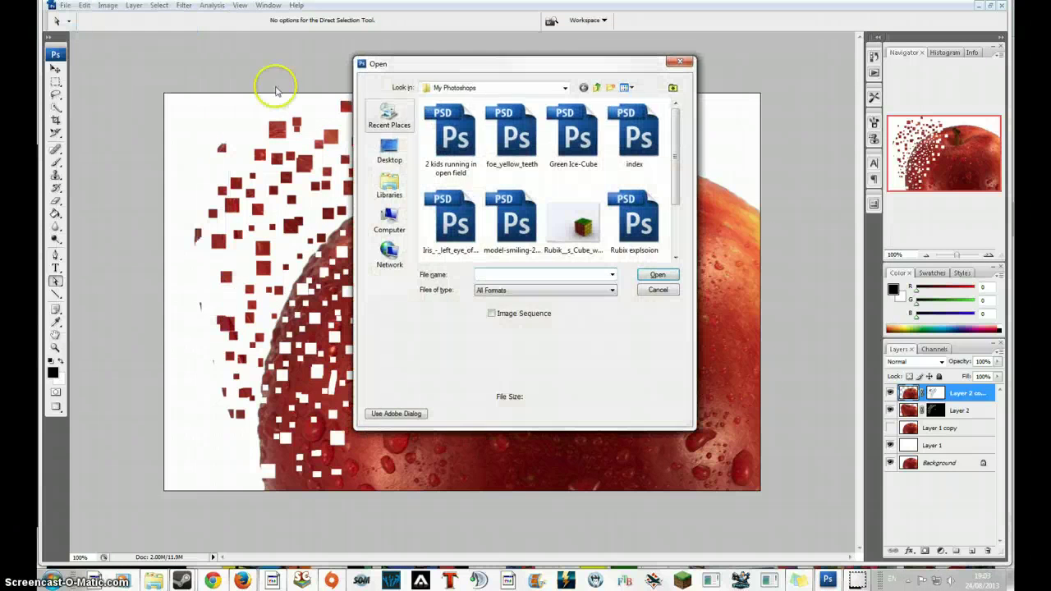
{"action": "left_click", "coordinate": [581, 216]}
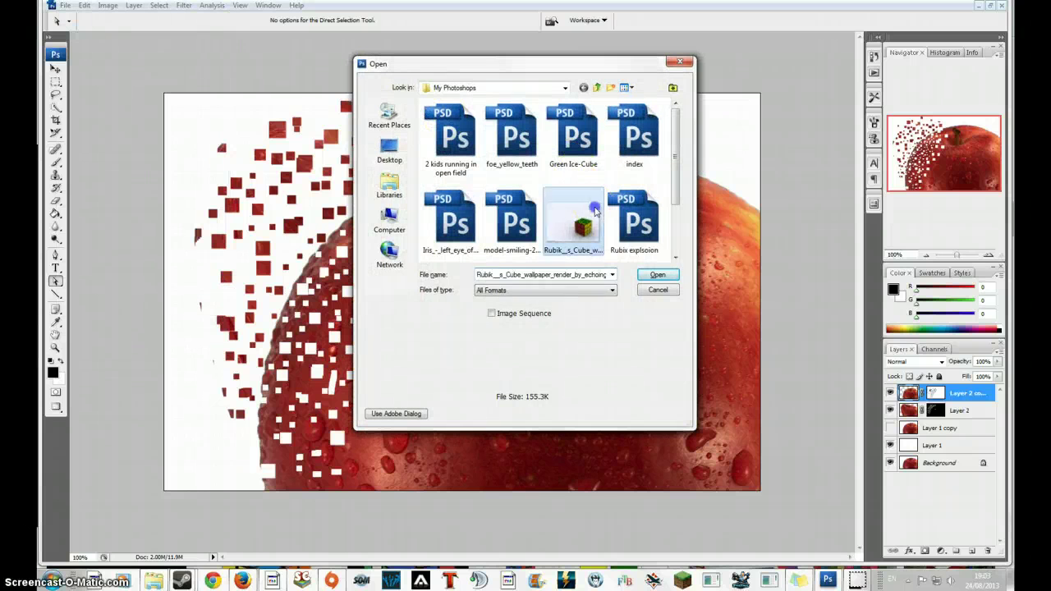
{"action": "left_click", "coordinate": [659, 275]}
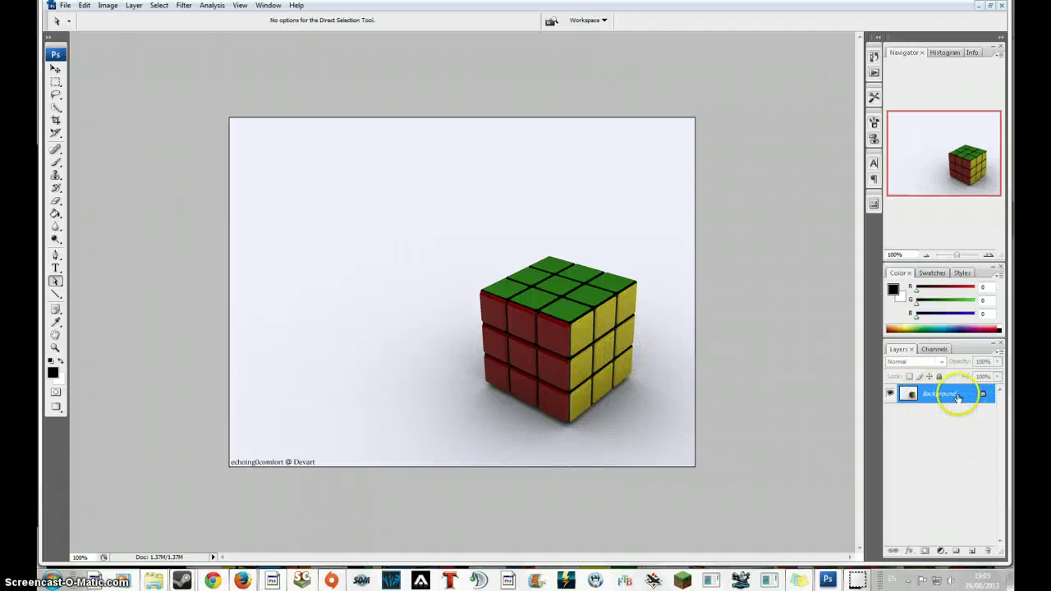
Duplicate the background into Layer 1 and Layer 1 copy, then select Layer 1
{"action": "key", "text": "ctrl+j"}
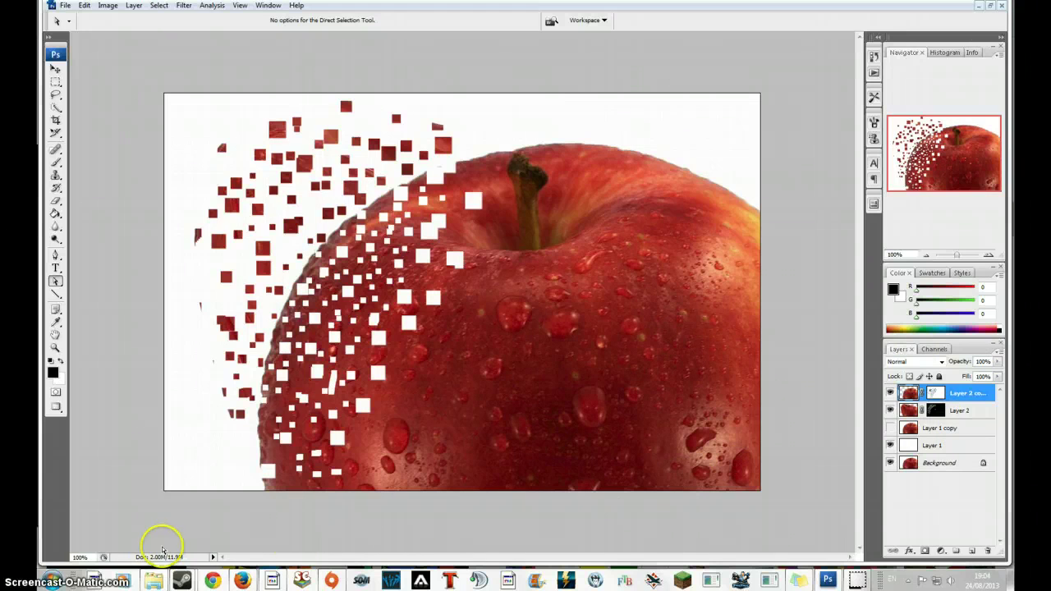
{"action": "left_click", "coordinate": [977, 6]}
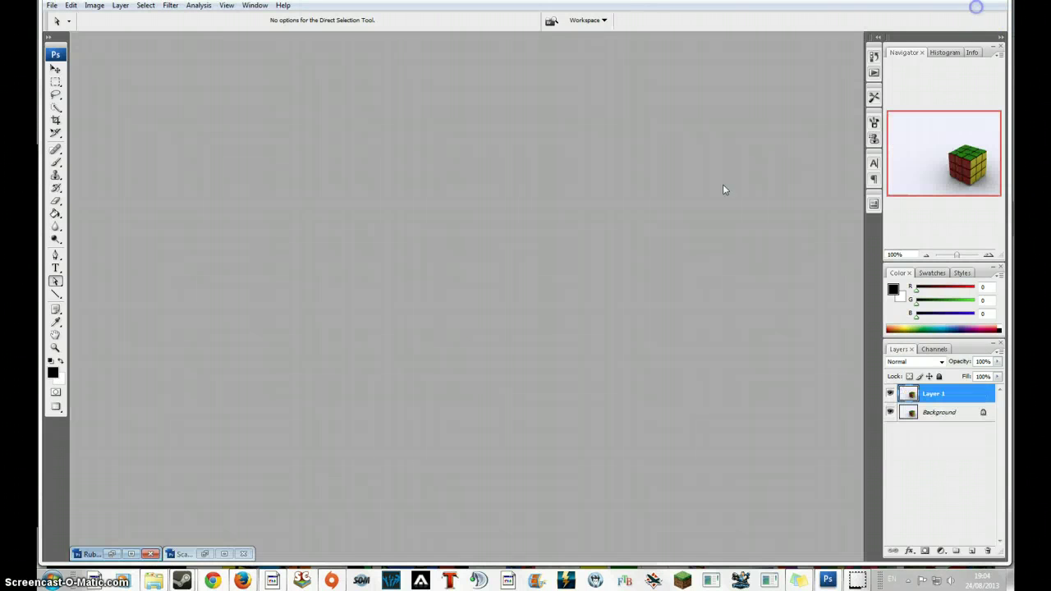
{"action": "left_click", "coordinate": [131, 555]}
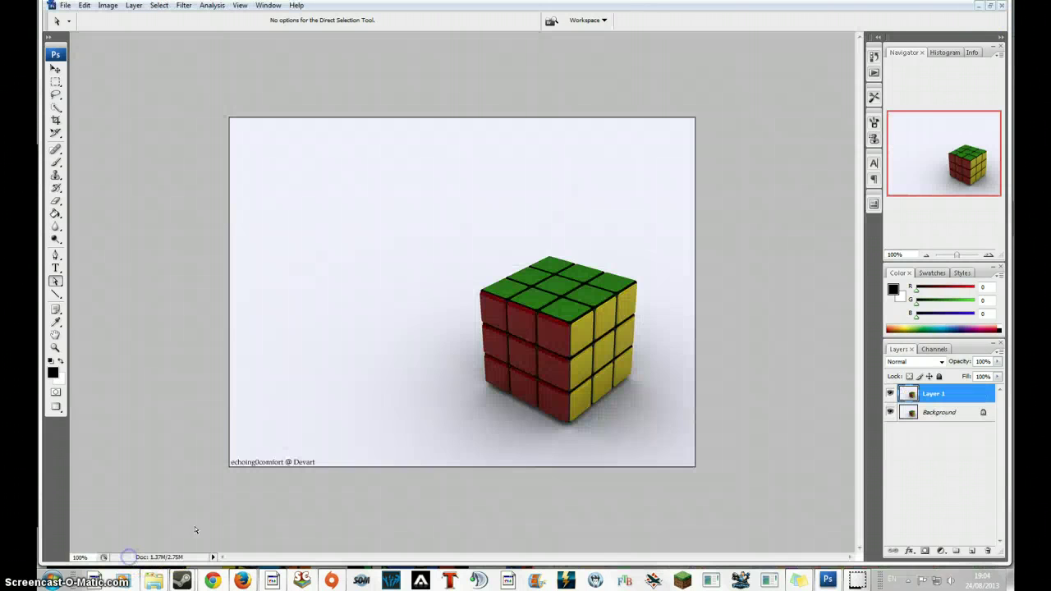
{"action": "key", "text": "ctrl+j"}
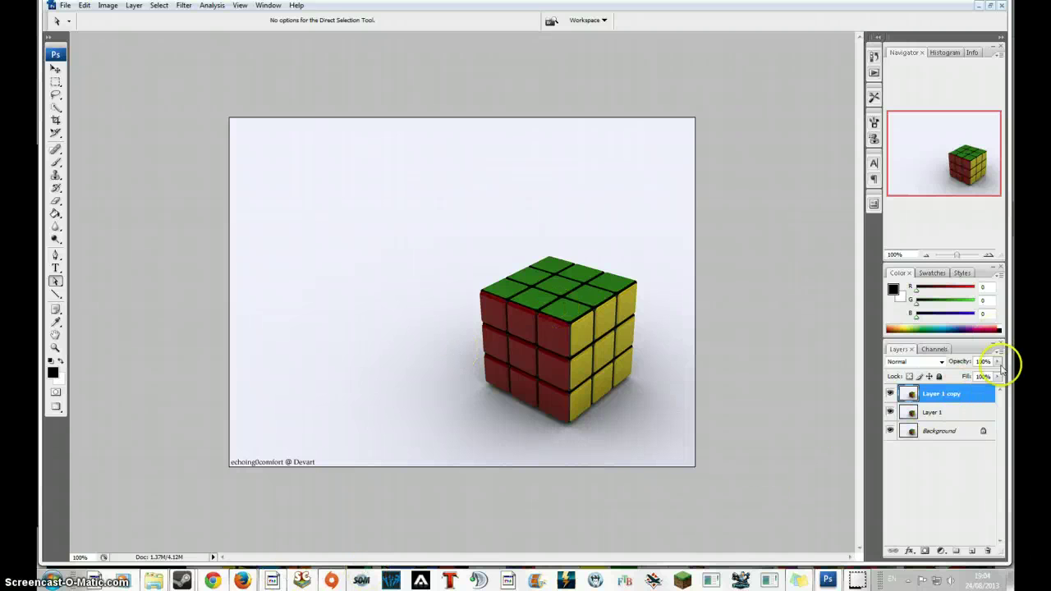
{"action": "left_click", "coordinate": [966, 411]}
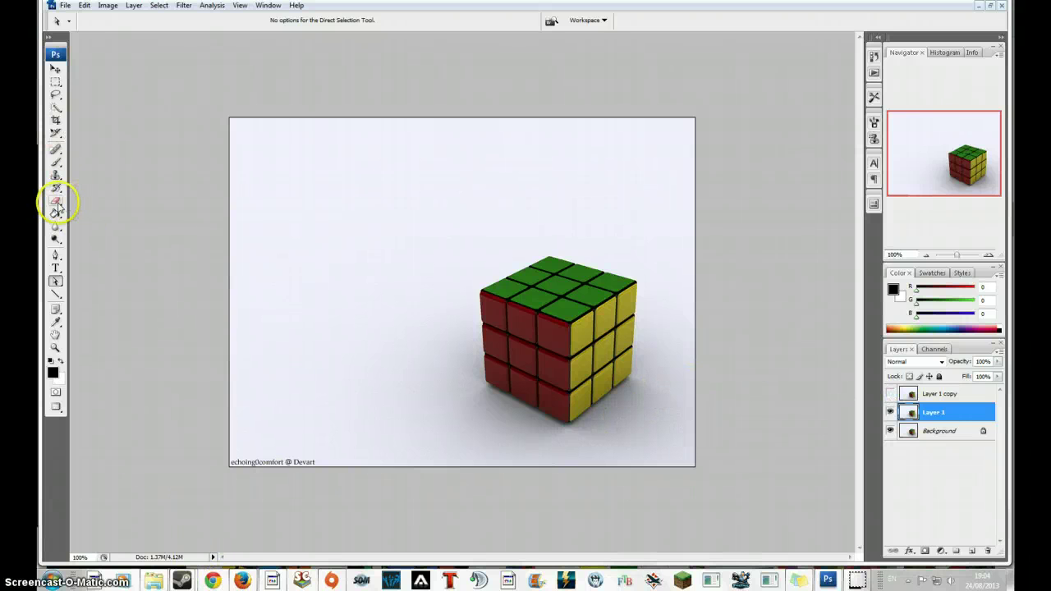
Clone Stamp sampled white background over the bottom-left watermark text on Layer 1
{"action": "left_click", "coordinate": [56, 175]}
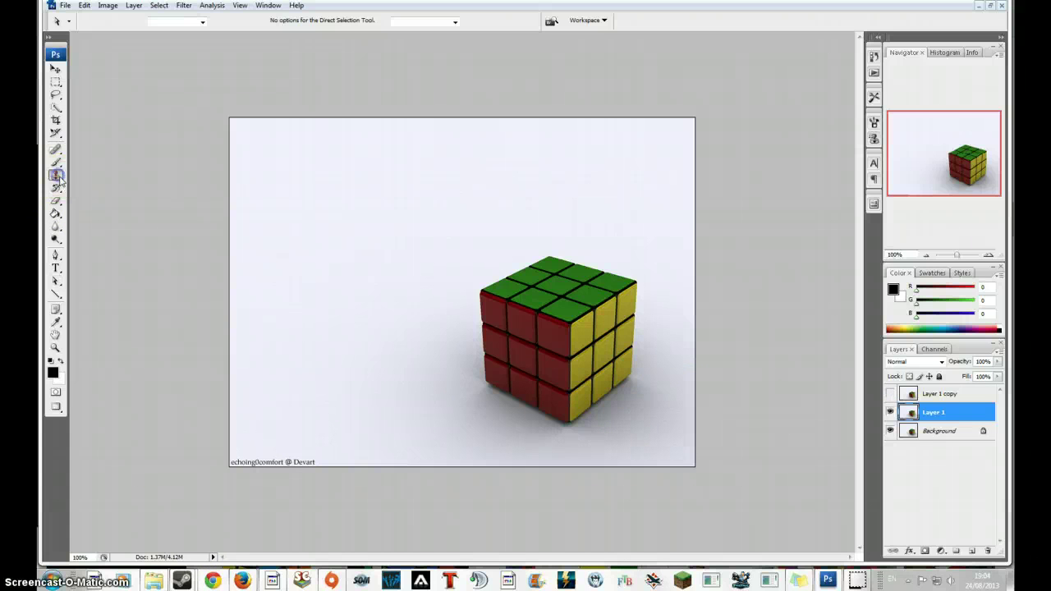
{"action": "left_click", "coordinate": [322, 465]}
{"action": "left_click", "coordinate": [518, 217]}
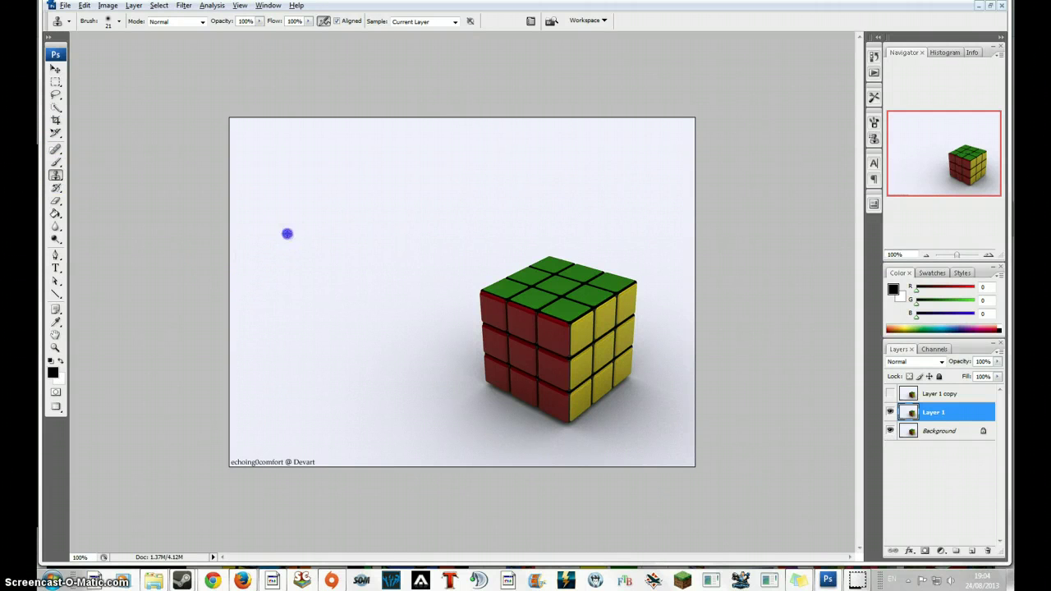
{"action": "left_click", "coordinate": [312, 461]}
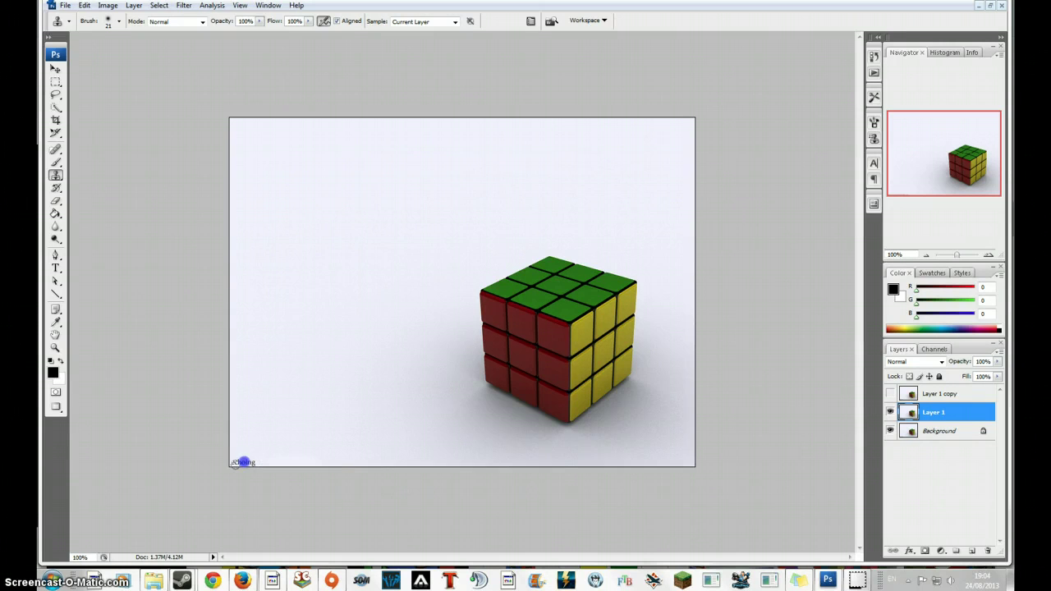
{"action": "left_click", "coordinate": [278, 412], "text": "alt"}
Clone white background over the watermark's end and the cube's faces in broad strokes
{"action": "left_click", "coordinate": [256, 460]}
{"action": "left_click_drag", "start_coordinate": [256, 460], "coordinate": [256, 462]}
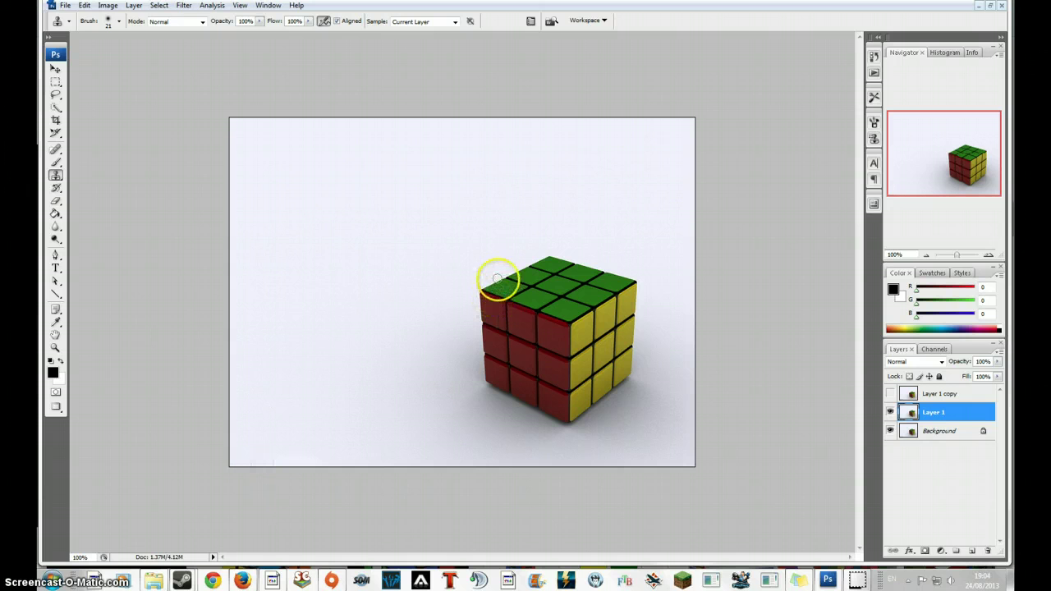
{"action": "mouse_move", "coordinate": [534, 263]}
{"action": "left_mouse_down"}
{"action": "mouse_move", "coordinate": [505, 283]}
{"action": "mouse_move", "coordinate": [519, 262]}
{"action": "mouse_move", "coordinate": [579, 266]}
{"action": "mouse_move", "coordinate": [586, 294]}
{"action": "mouse_move", "coordinate": [593, 288]}
{"action": "mouse_move", "coordinate": [606, 312]}
{"action": "mouse_move", "coordinate": [608, 302]}
{"action": "mouse_move", "coordinate": [598, 317]}
{"action": "mouse_move", "coordinate": [616, 304]}
{"action": "mouse_move", "coordinate": [624, 264]}
{"action": "mouse_move", "coordinate": [633, 308]}
{"action": "mouse_move", "coordinate": [617, 371]}
{"action": "mouse_move", "coordinate": [648, 397]}
{"action": "left_mouse_up"}
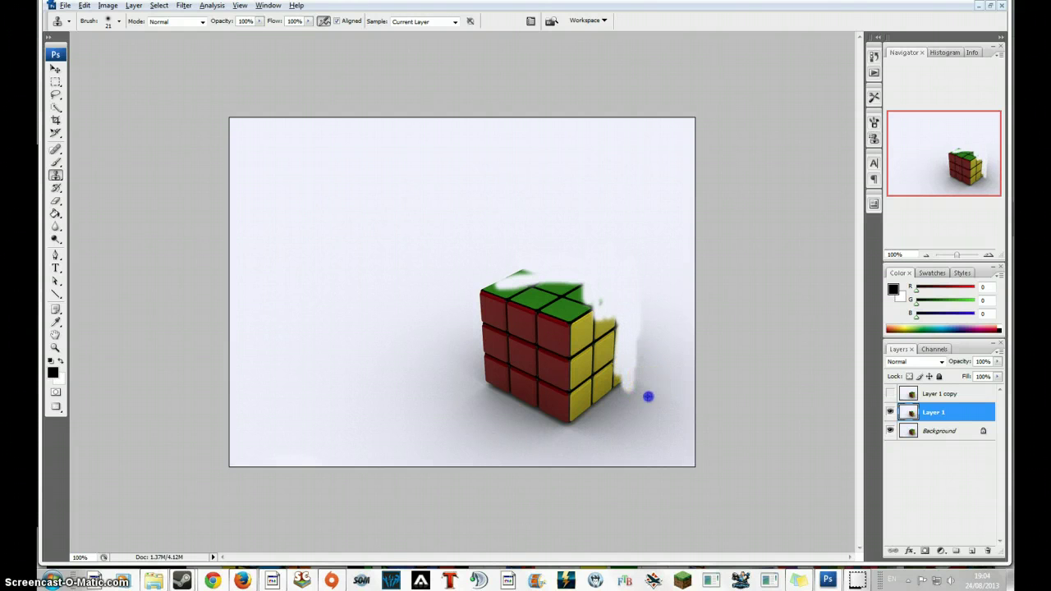
{"action": "mouse_move", "coordinate": [625, 362]}
{"action": "left_mouse_down"}
{"action": "mouse_move", "coordinate": [615, 324]}
{"action": "mouse_move", "coordinate": [612, 386]}
{"action": "mouse_move", "coordinate": [614, 345]}
{"action": "mouse_move", "coordinate": [599, 305]}
{"action": "mouse_move", "coordinate": [583, 369]}
{"action": "left_mouse_up"}
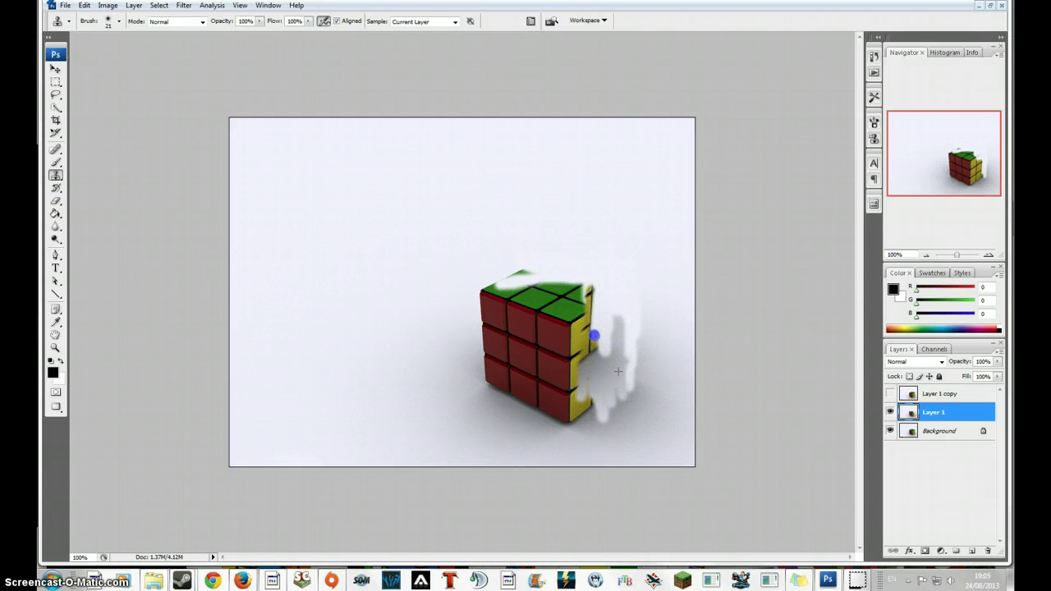
{"action": "mouse_move", "coordinate": [610, 435]}
{"action": "left_mouse_down"}
{"action": "mouse_move", "coordinate": [592, 399]}
{"action": "mouse_move", "coordinate": [512, 422]}
{"action": "mouse_move", "coordinate": [535, 406]}
{"action": "mouse_move", "coordinate": [465, 390]}
{"action": "mouse_move", "coordinate": [612, 394]}
{"action": "left_mouse_up"}
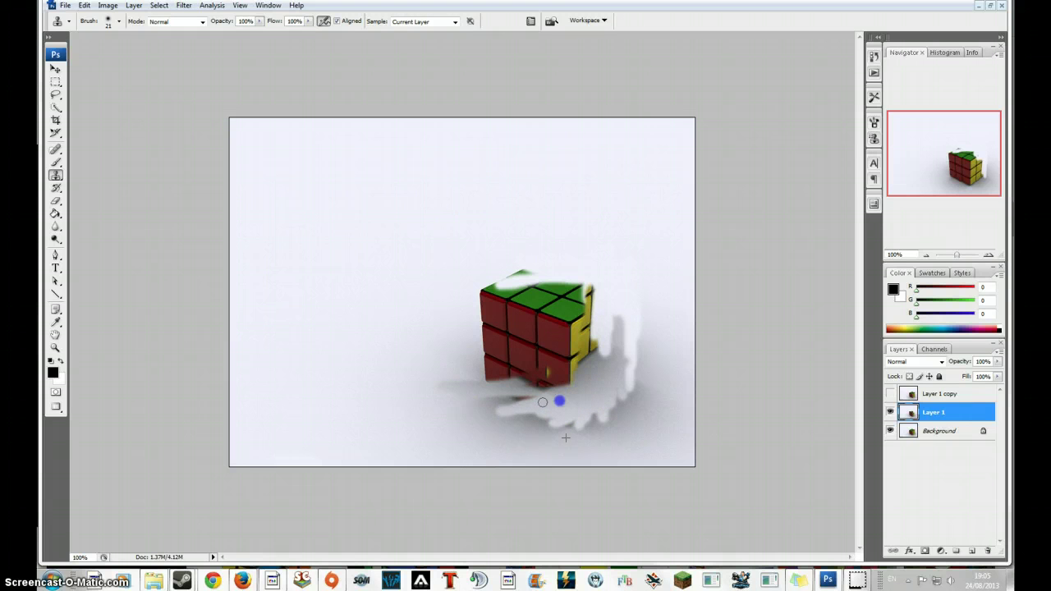
{"action": "mouse_move", "coordinate": [542, 402]}
{"action": "left_mouse_down"}
{"action": "mouse_move", "coordinate": [471, 404]}
{"action": "mouse_move", "coordinate": [531, 383]}
{"action": "left_mouse_up"}
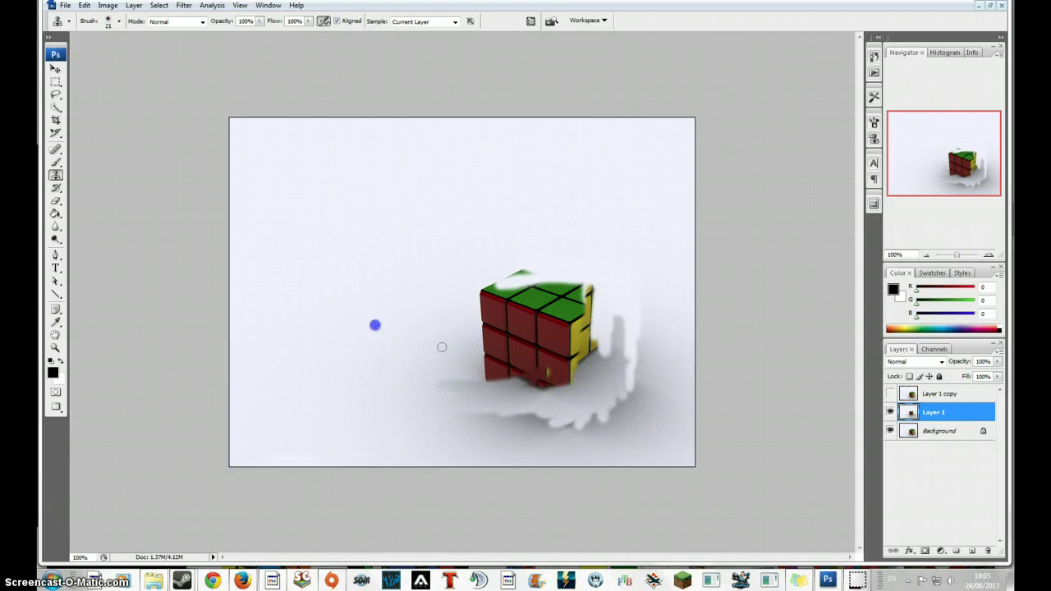
{"action": "mouse_move", "coordinate": [442, 347]}
{"action": "left_mouse_down"}
{"action": "mouse_move", "coordinate": [563, 371]}
{"action": "mouse_move", "coordinate": [572, 392]}
{"action": "mouse_move", "coordinate": [472, 377]}
{"action": "mouse_move", "coordinate": [607, 362]}
{"action": "mouse_move", "coordinate": [476, 381]}
{"action": "mouse_move", "coordinate": [490, 399]}
{"action": "mouse_move", "coordinate": [483, 393]}
{"action": "mouse_move", "coordinate": [474, 266]}
{"action": "mouse_move", "coordinate": [497, 239]}
{"action": "left_mouse_up"}
{"action": "mouse_move", "coordinate": [477, 285]}
{"action": "left_mouse_down"}
{"action": "mouse_move", "coordinate": [460, 427]}
{"action": "mouse_move", "coordinate": [481, 354]}
{"action": "mouse_move", "coordinate": [500, 364]}
{"action": "mouse_move", "coordinate": [466, 366]}
{"action": "mouse_move", "coordinate": [578, 372]}
{"action": "left_mouse_up"}
{"action": "mouse_move", "coordinate": [645, 360]}
{"action": "left_mouse_down"}
{"action": "mouse_move", "coordinate": [653, 329]}
{"action": "mouse_move", "coordinate": [520, 285]}
{"action": "mouse_move", "coordinate": [501, 330]}
{"action": "left_mouse_up"}
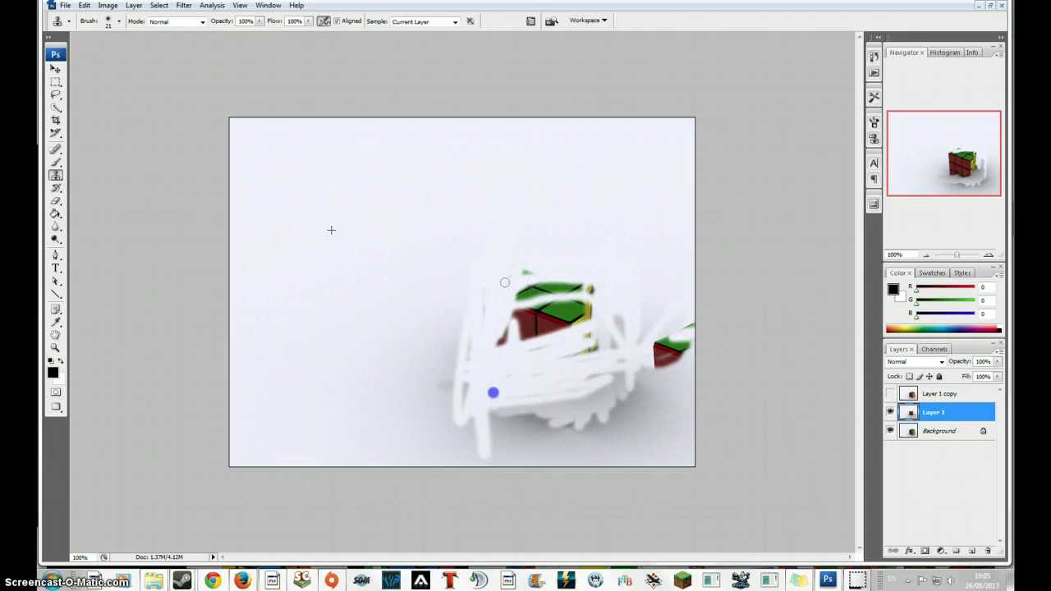
{"action": "mouse_move", "coordinate": [518, 290]}
{"action": "left_mouse_down"}
{"action": "mouse_move", "coordinate": [549, 346]}
{"action": "mouse_move", "coordinate": [531, 357]}
{"action": "mouse_move", "coordinate": [559, 374]}
{"action": "mouse_move", "coordinate": [570, 298]}
{"action": "mouse_move", "coordinate": [528, 330]}
{"action": "left_mouse_up"}
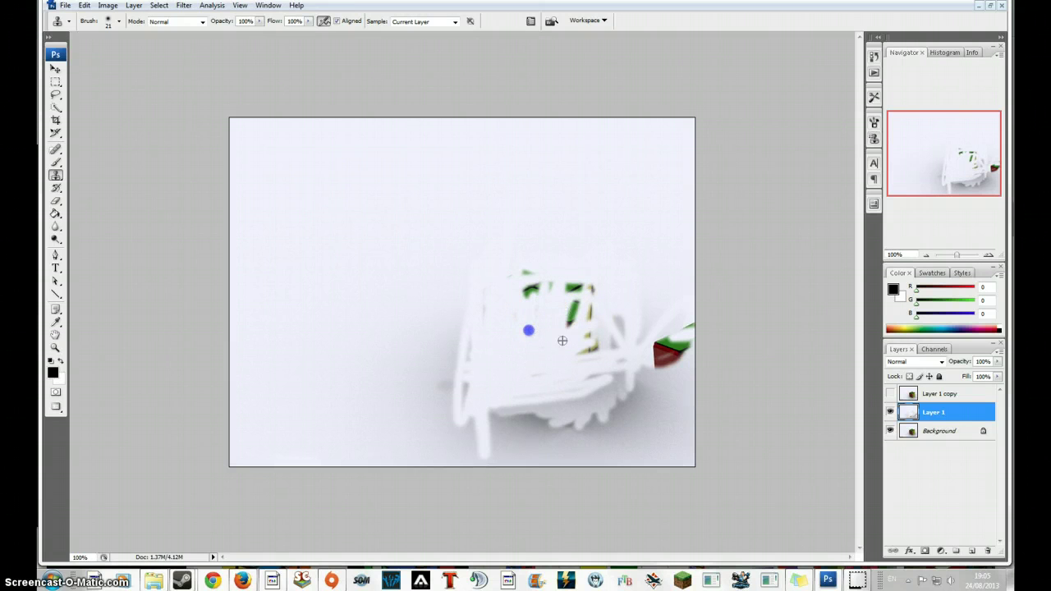
Resample blank background and cover the cube's remaining front corner, edges and top
{"action": "left_click", "coordinate": [565, 342]}
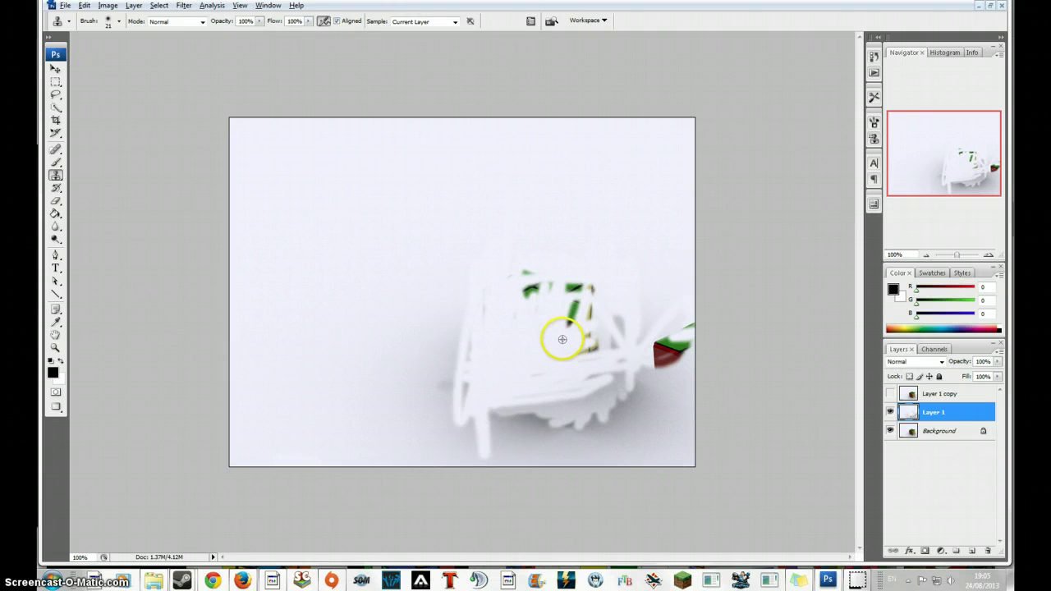
{"action": "left_click_drag", "start_coordinate": [565, 342], "coordinate": [556, 337]}
{"action": "left_click", "coordinate": [422, 256], "text": "alt"}
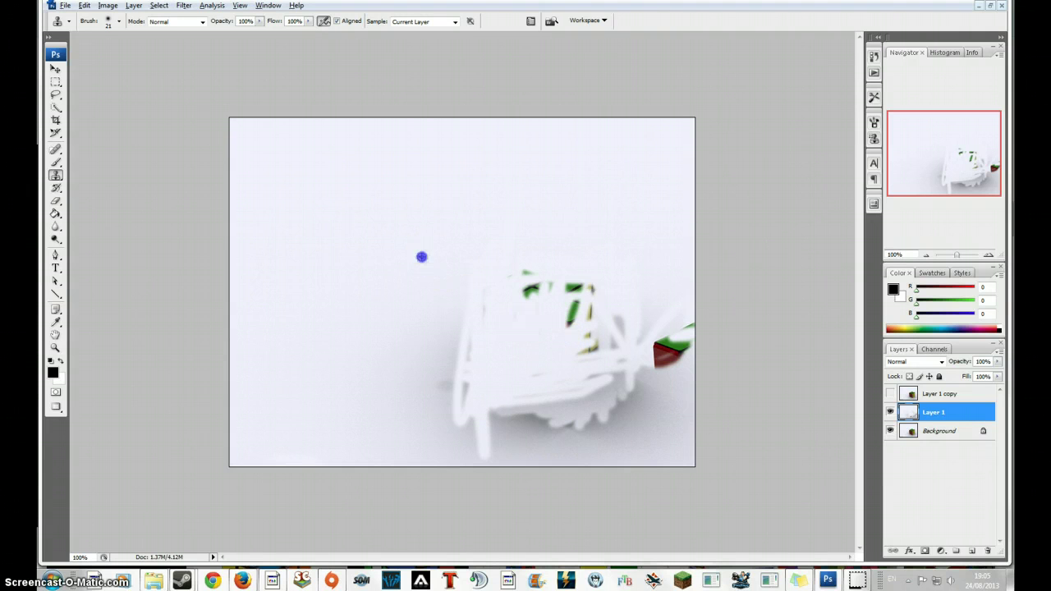
{"action": "mouse_move", "coordinate": [510, 301]}
{"action": "left_mouse_down"}
{"action": "mouse_move", "coordinate": [544, 322]}
{"action": "mouse_move", "coordinate": [547, 359]}
{"action": "mouse_move", "coordinate": [564, 334]}
{"action": "left_mouse_up"}
{"action": "left_click", "coordinate": [548, 335]}
{"action": "left_click_drag", "start_coordinate": [578, 335], "coordinate": [579, 294]}
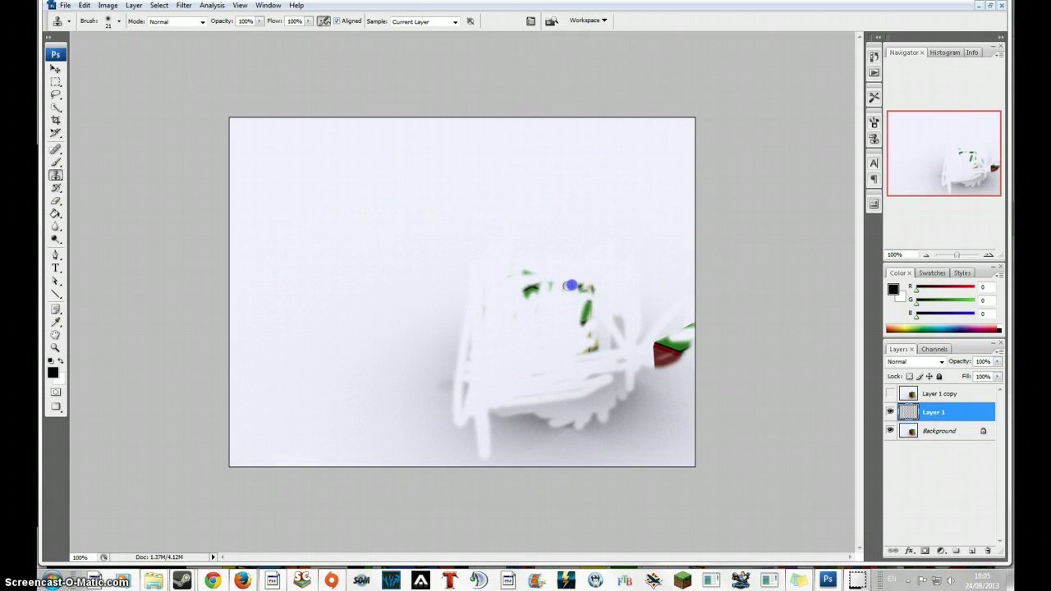
{"action": "left_click", "coordinate": [528, 308]}
{"action": "left_click", "coordinate": [540, 300]}
{"action": "left_click_drag", "start_coordinate": [547, 276], "coordinate": [543, 269]}
Stamp out the leftover yellow, red and green spots around the cube
{"action": "left_click", "coordinate": [588, 318]}
{"action": "left_click", "coordinate": [589, 371]}
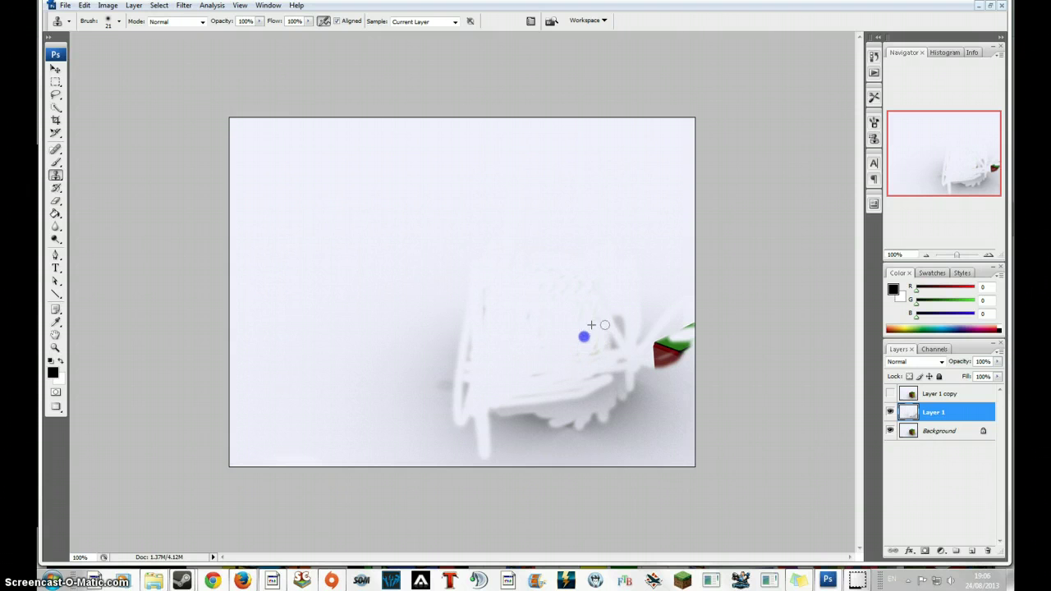
{"action": "left_click", "coordinate": [576, 352]}
{"action": "left_click", "coordinate": [521, 381]}
{"action": "left_click", "coordinate": [656, 339]}
{"action": "mouse_move", "coordinate": [656, 362]}
{"action": "left_mouse_down"}
{"action": "mouse_move", "coordinate": [659, 329]}
{"action": "mouse_move", "coordinate": [683, 347]}
{"action": "left_mouse_up"}
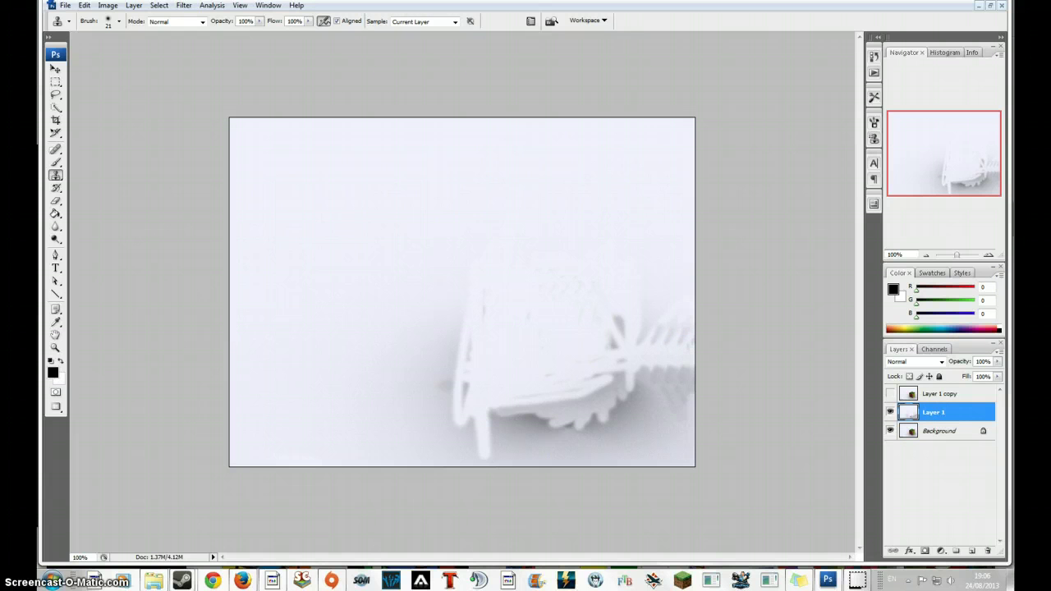
Make Layer 1 copy visible again and set it as the active layer
{"action": "left_click", "coordinate": [977, 5]}
{"action": "left_click", "coordinate": [183, 557]}
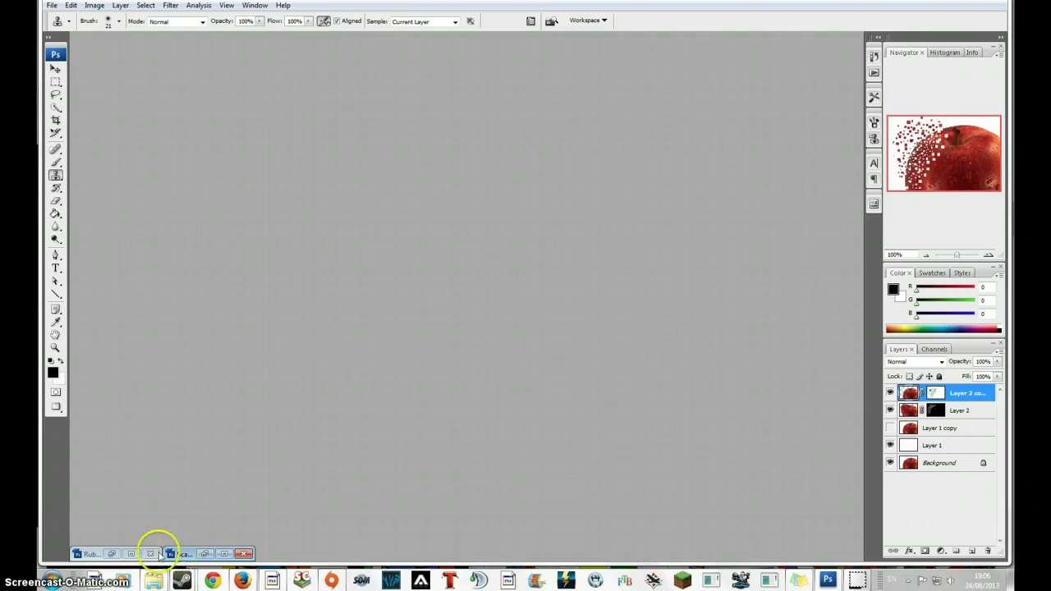
{"action": "left_click", "coordinate": [89, 555]}
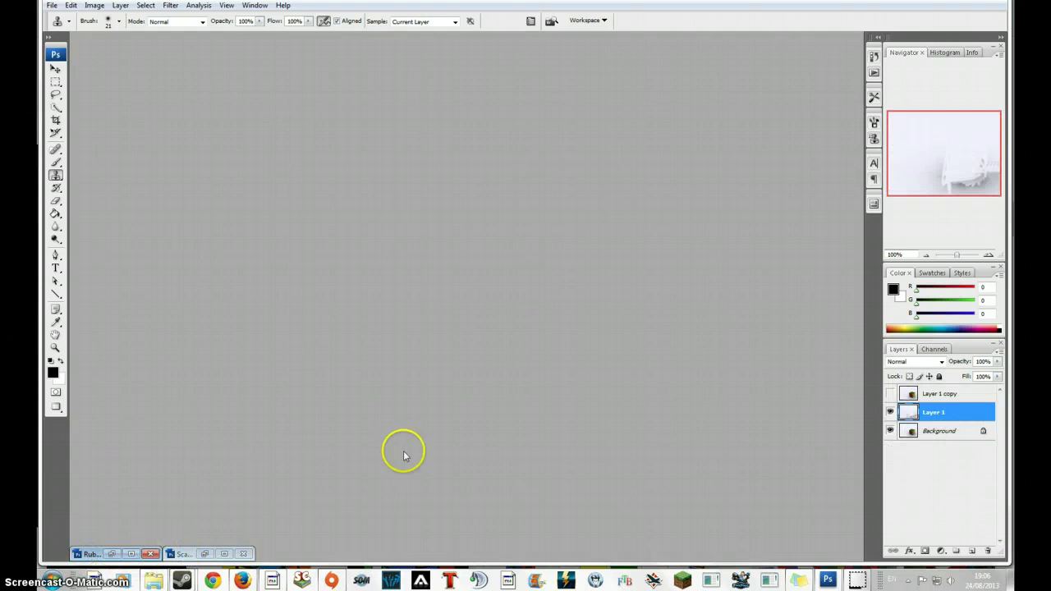
{"action": "left_click", "coordinate": [891, 393]}
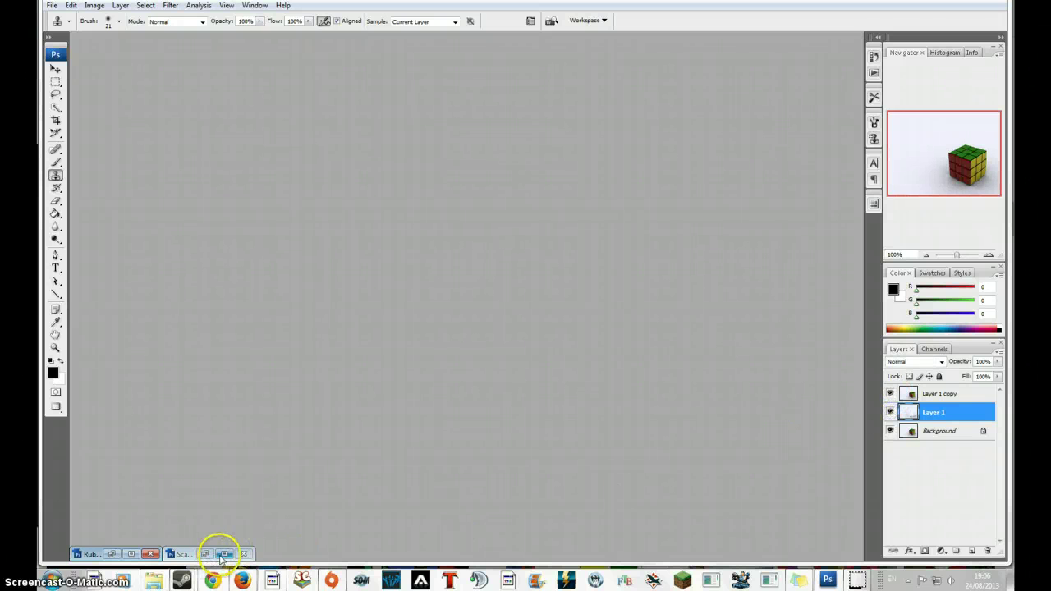
{"action": "left_click", "coordinate": [943, 394]}
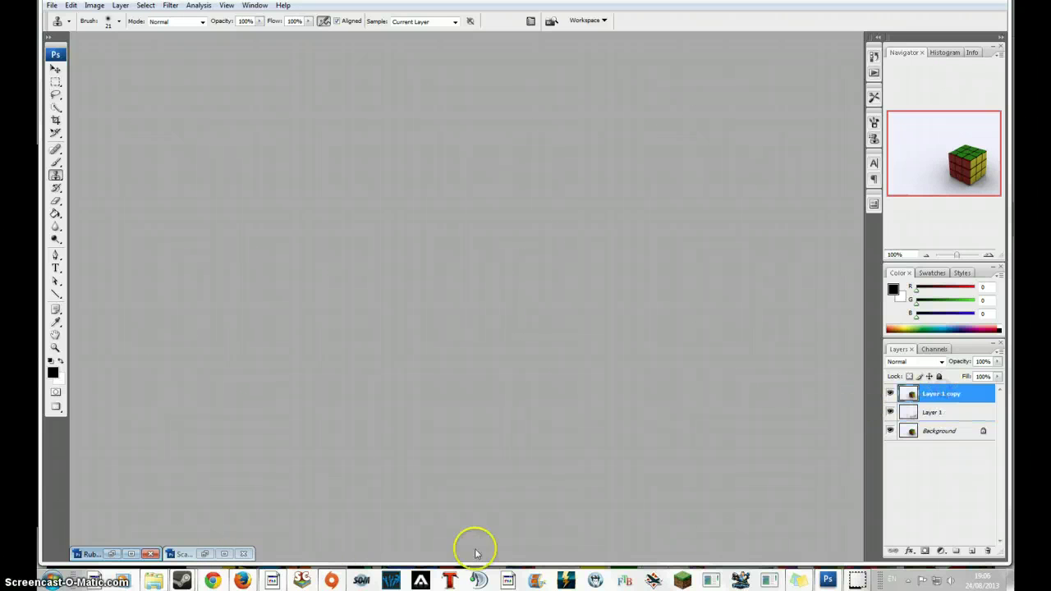
Glance at the apple dispersion example, then restore the cube document to full view
{"action": "left_click", "coordinate": [222, 554]}
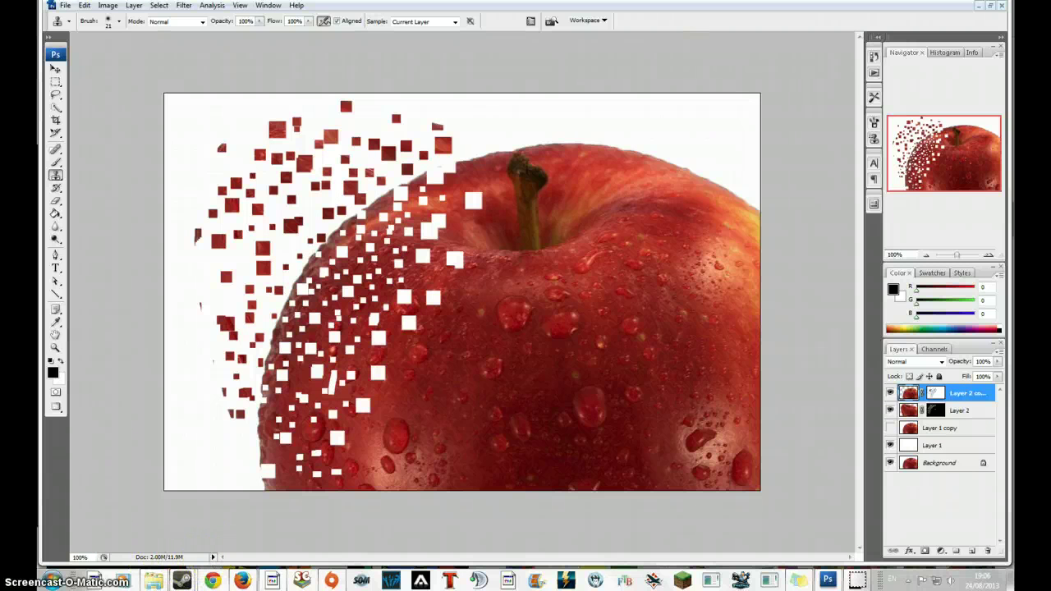
{"action": "left_click", "coordinate": [979, 6]}
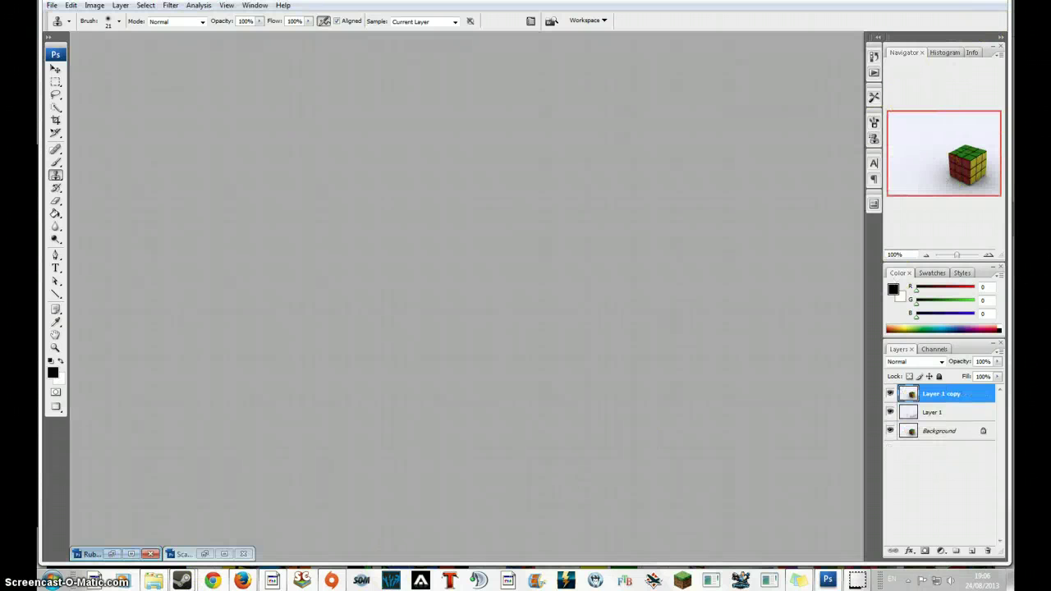
{"action": "left_click", "coordinate": [132, 554]}
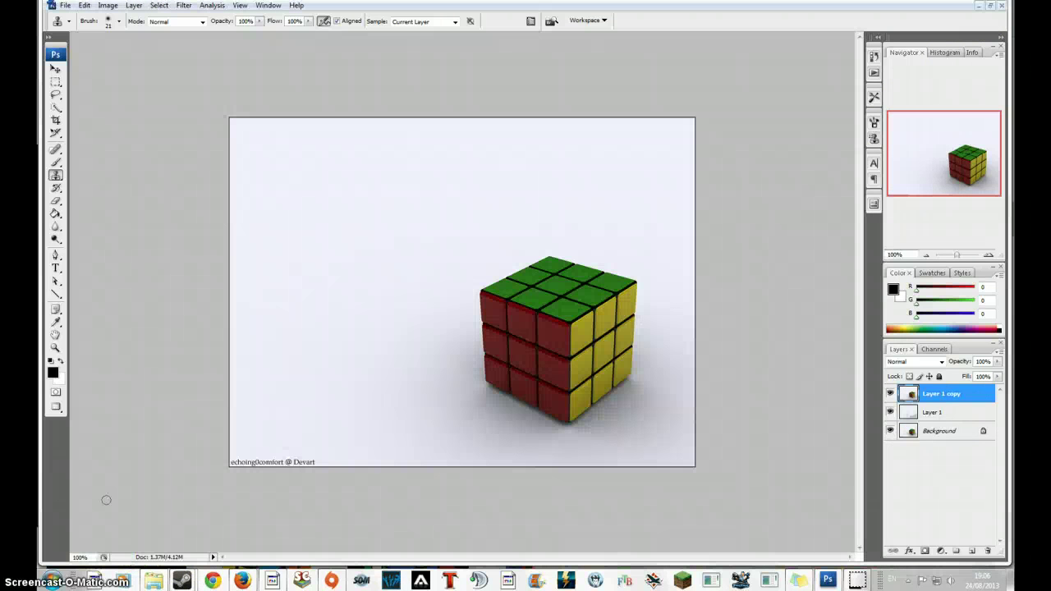
Select the whole Rubik's cube with the Quick Selection tool
{"action": "left_click", "coordinate": [58, 110]}
{"action": "left_click", "coordinate": [497, 304]}
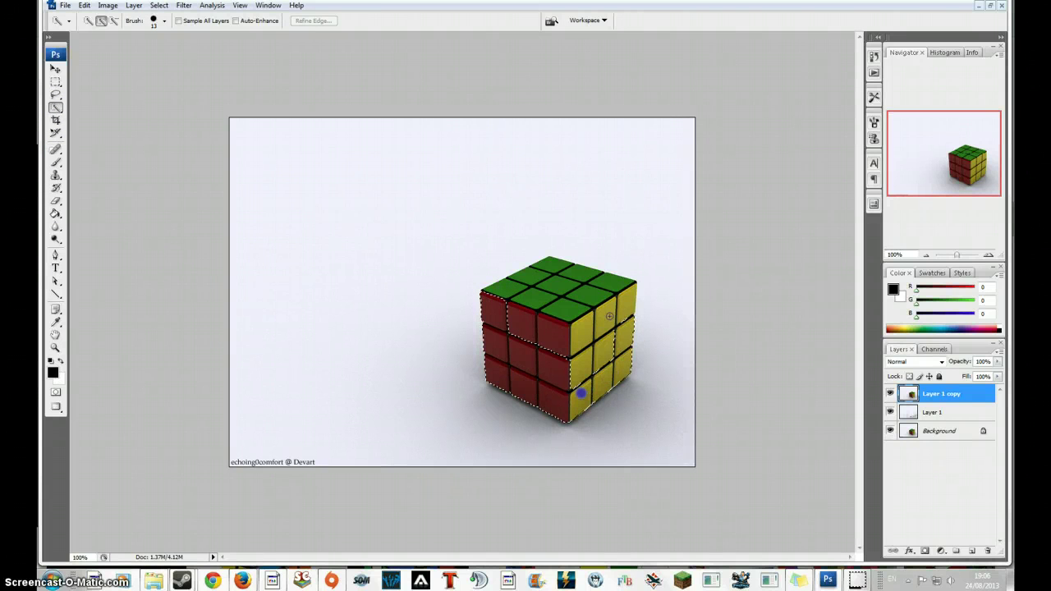
{"action": "left_click", "coordinate": [602, 353]}
{"action": "left_click_drag", "start_coordinate": [564, 312], "coordinate": [538, 268]}
{"action": "left_click", "coordinate": [569, 284]}
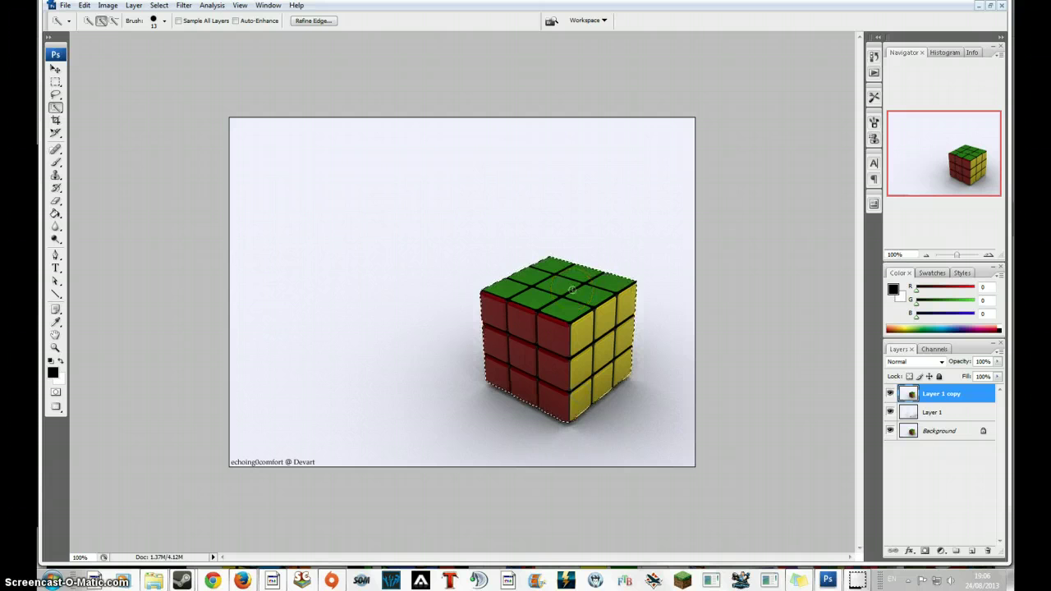
{"action": "key", "text": "alt"}
{"action": "left_click", "coordinate": [824, 382]}
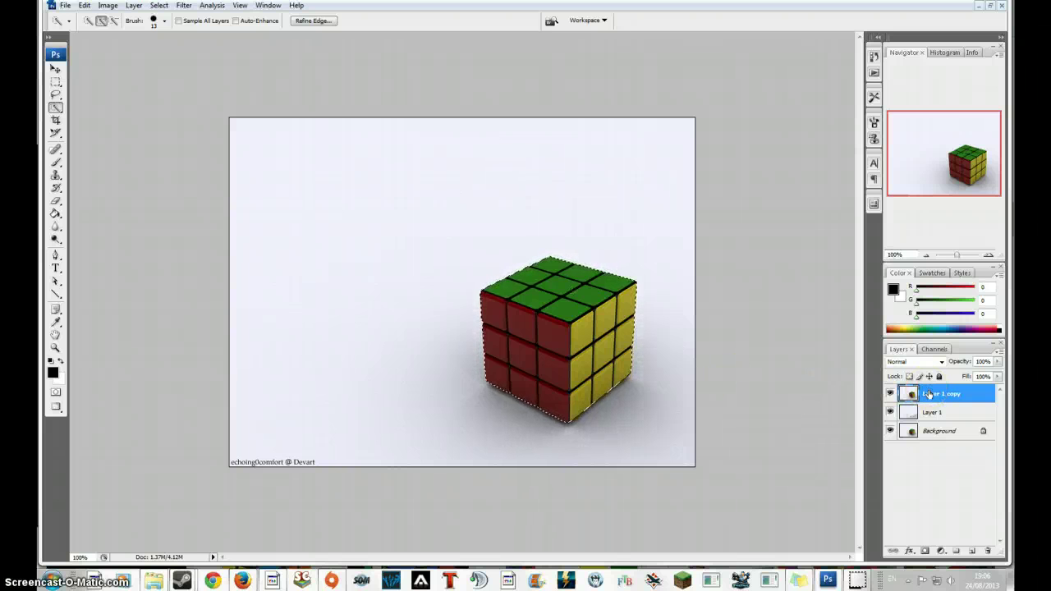
Copy the selected cube onto Layer 2 and Layer 2 copy, hide Layer 1 copy, and select Layer 2
{"action": "key", "text": "ctrl+j"}
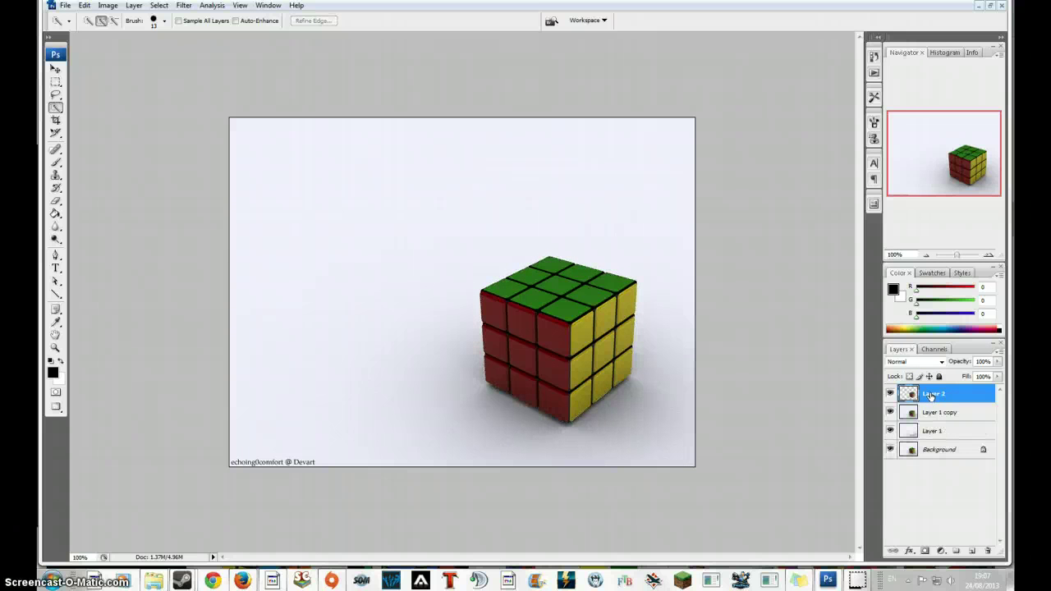
{"action": "key", "text": "ctrl+j"}
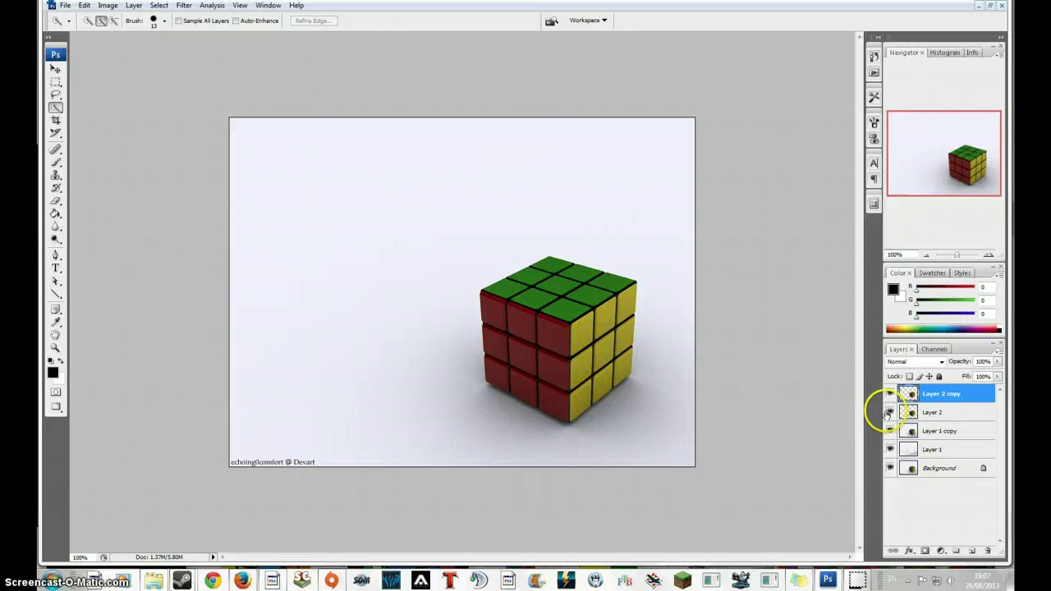
{"action": "left_click", "coordinate": [889, 413]}
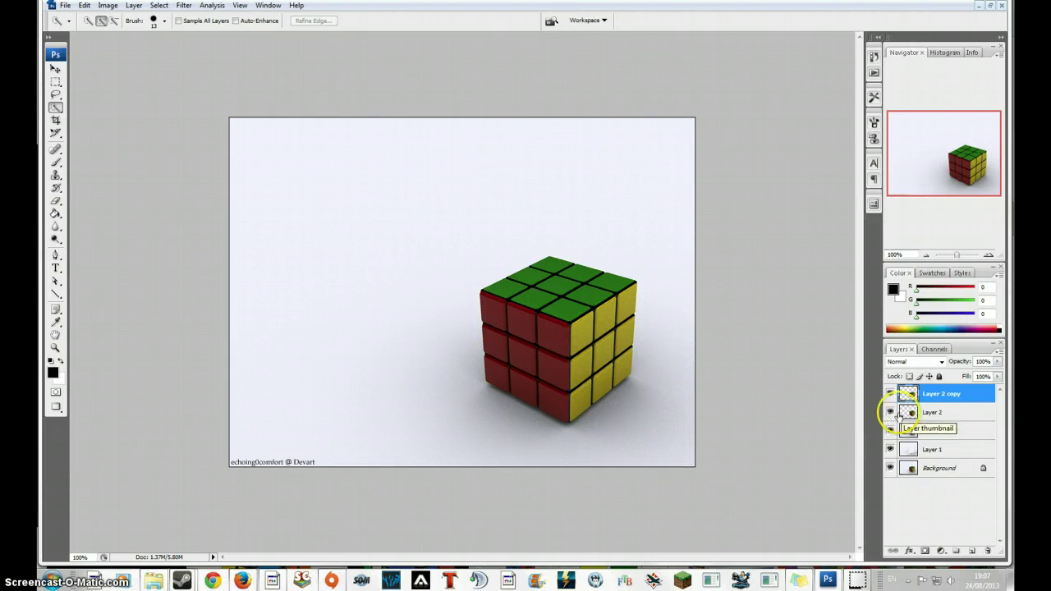
{"action": "left_click", "coordinate": [890, 431]}
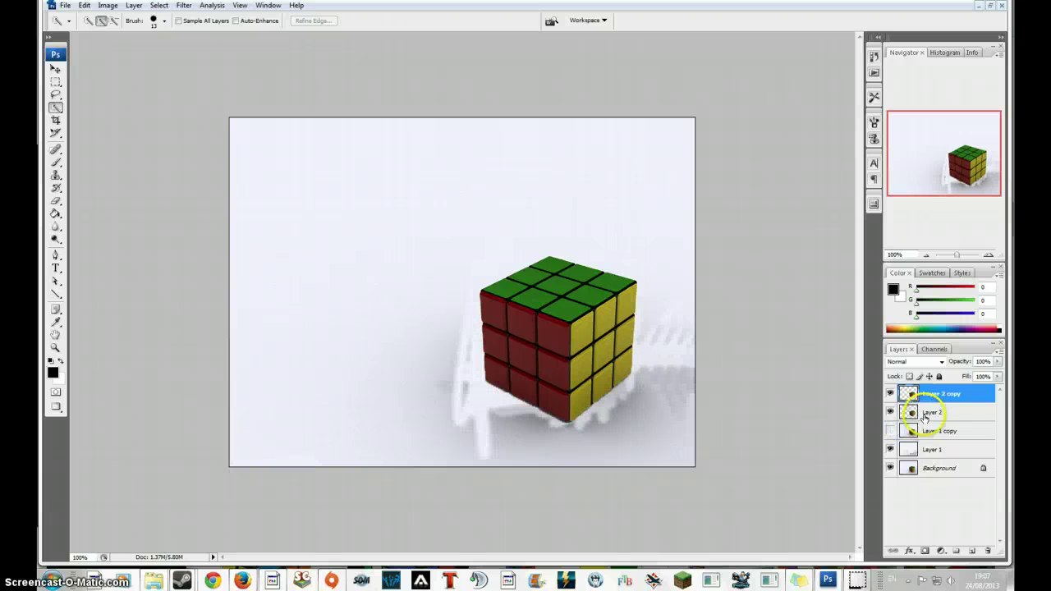
{"action": "left_click", "coordinate": [928, 413]}
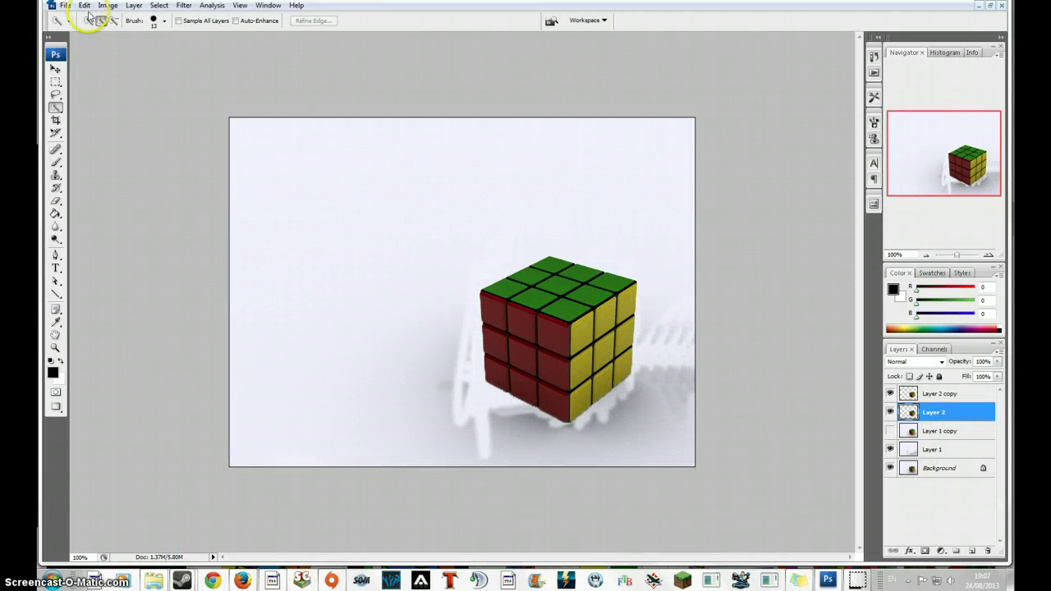
{"action": "left_click", "coordinate": [131, 8]}
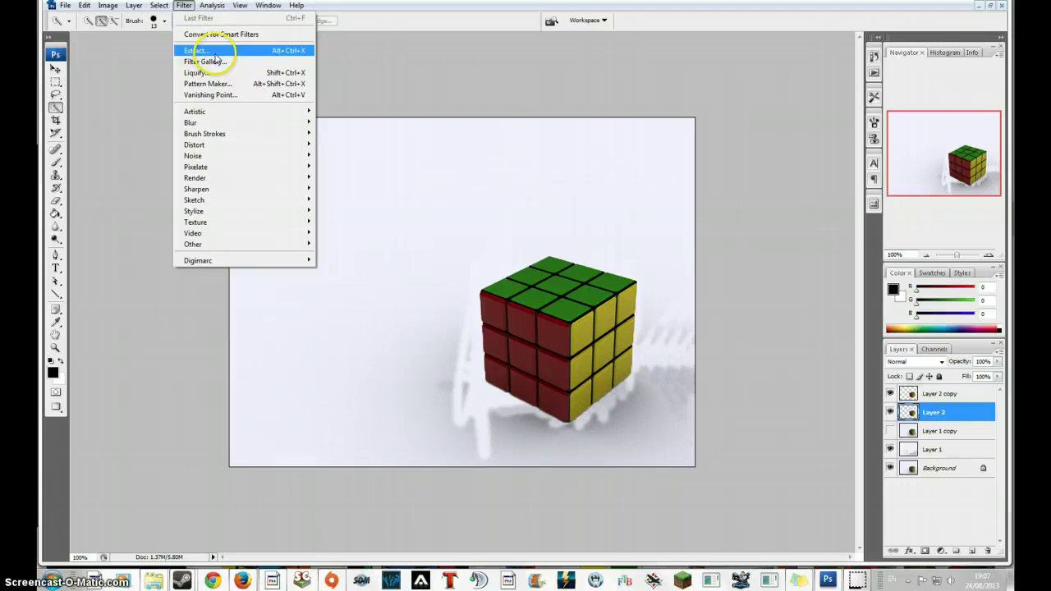
In Liquify, Forward Warp the green top up-left and the red side out to the left edge
{"action": "left_click", "coordinate": [227, 74]}
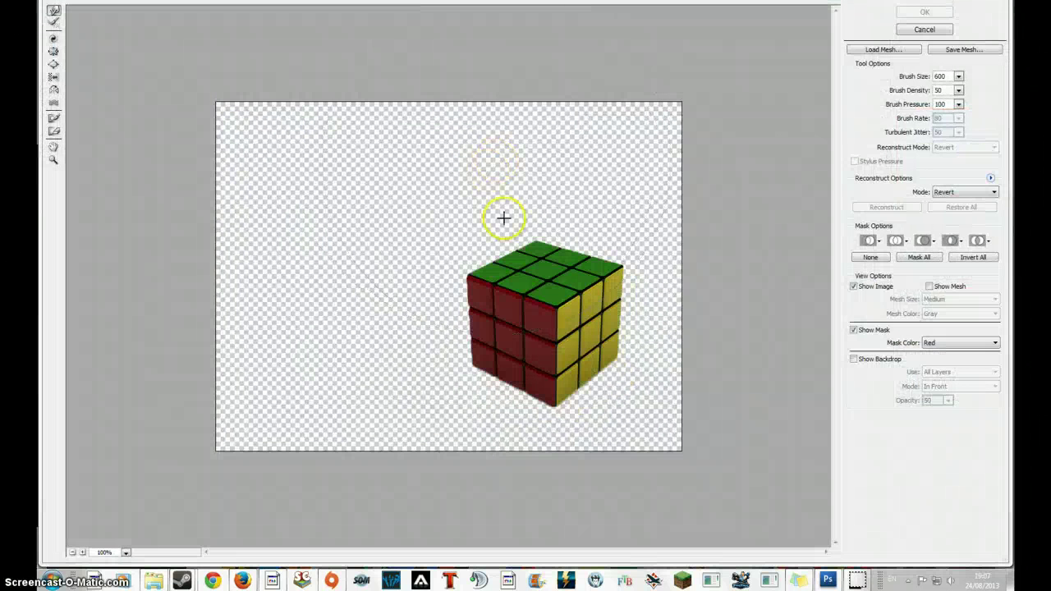
{"action": "left_click_drag", "start_coordinate": [457, 218], "coordinate": [267, 249]}
{"action": "left_click_drag", "start_coordinate": [452, 209], "coordinate": [353, 33]}
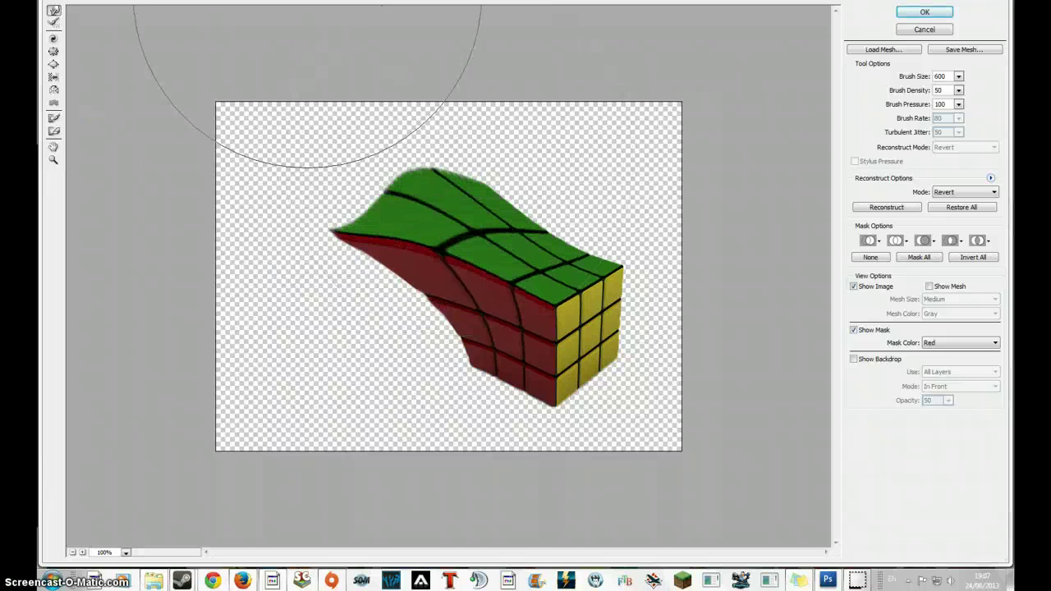
{"action": "left_click_drag", "start_coordinate": [408, 212], "coordinate": [140, 101]}
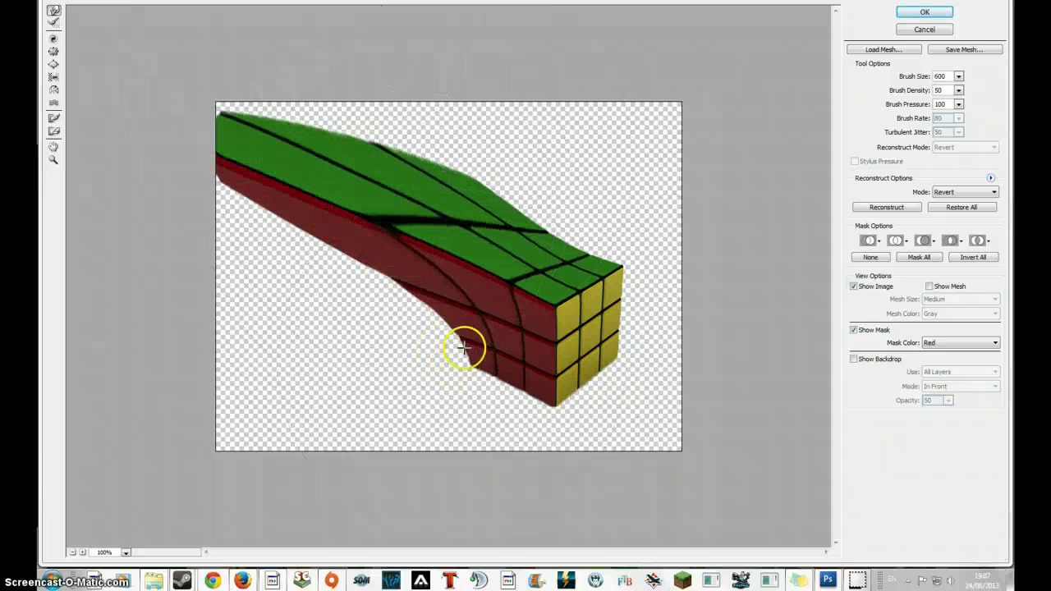
{"action": "left_click_drag", "start_coordinate": [463, 347], "coordinate": [205, 372]}
{"action": "left_click_drag", "start_coordinate": [452, 237], "coordinate": [399, 75]}
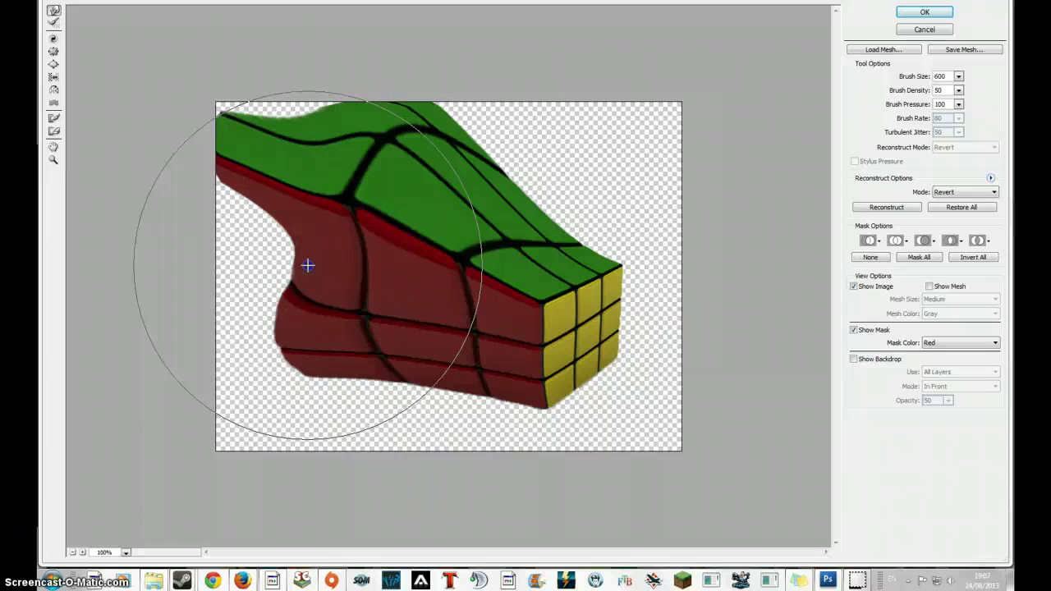
{"action": "left_click_drag", "start_coordinate": [307, 266], "coordinate": [149, 205]}
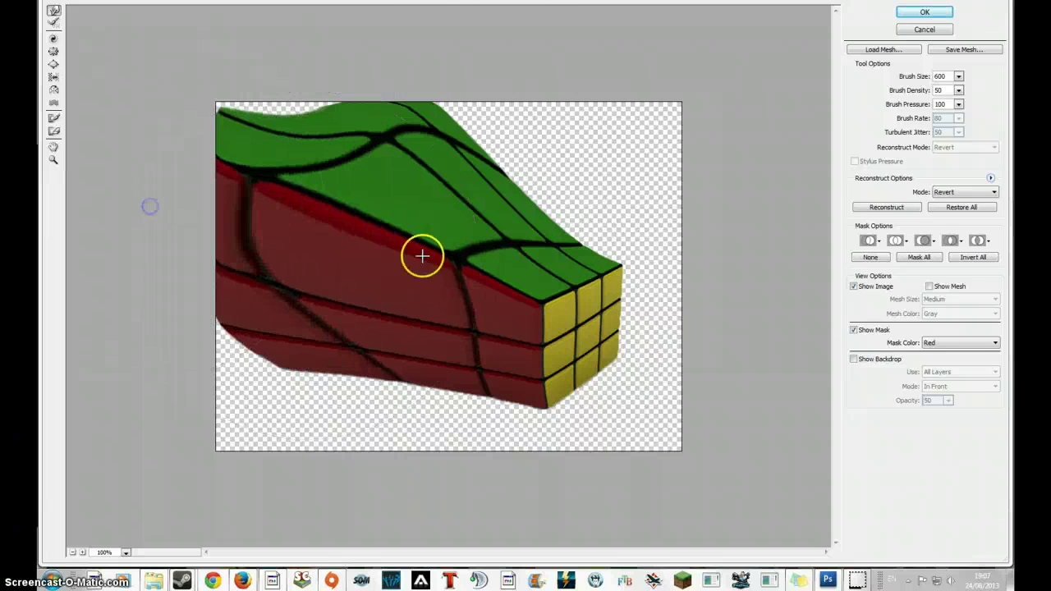
Commit the Liquify warp so Layer 2's stretched cube trails leftward behind the intact copy
{"action": "left_click", "coordinate": [925, 11]}
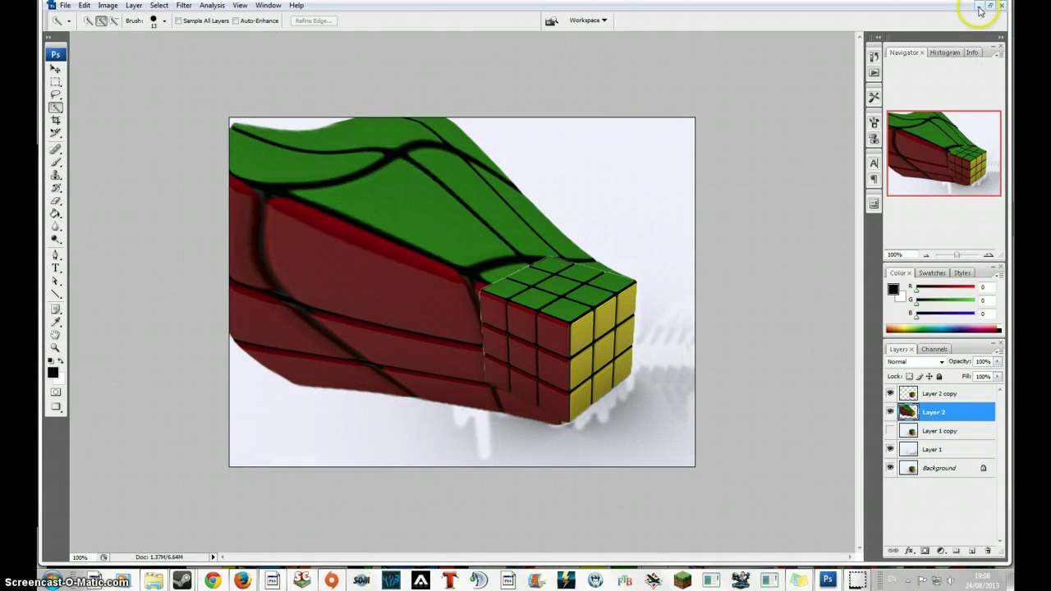
Hide Layer 2 and give it a black layer mask that hides it completely
{"action": "left_click", "coordinate": [890, 413]}
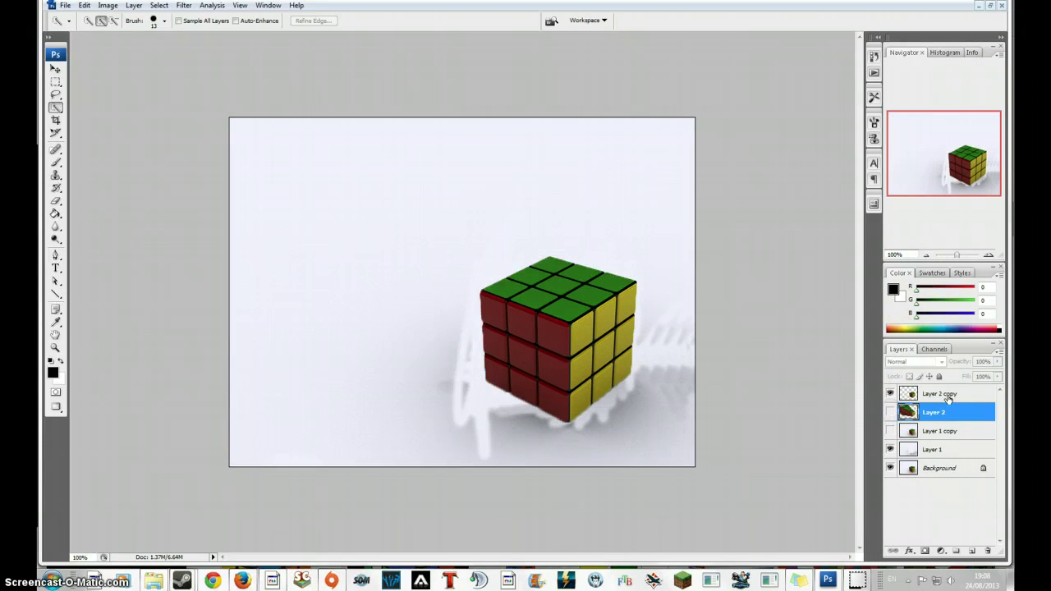
{"action": "left_click", "coordinate": [948, 398]}
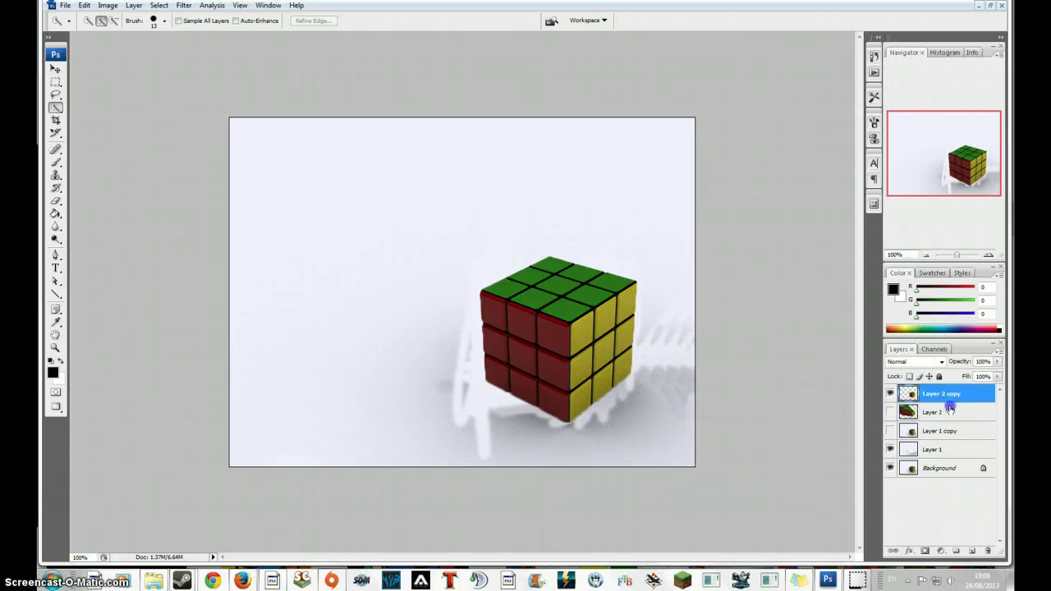
{"action": "left_click", "coordinate": [925, 551]}
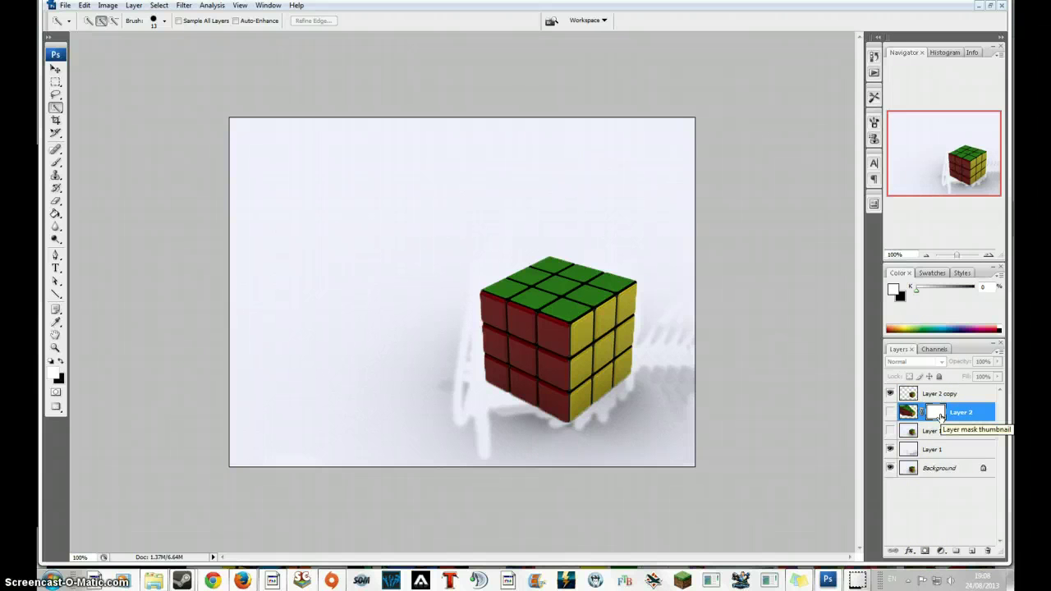
{"action": "key", "text": "x"}
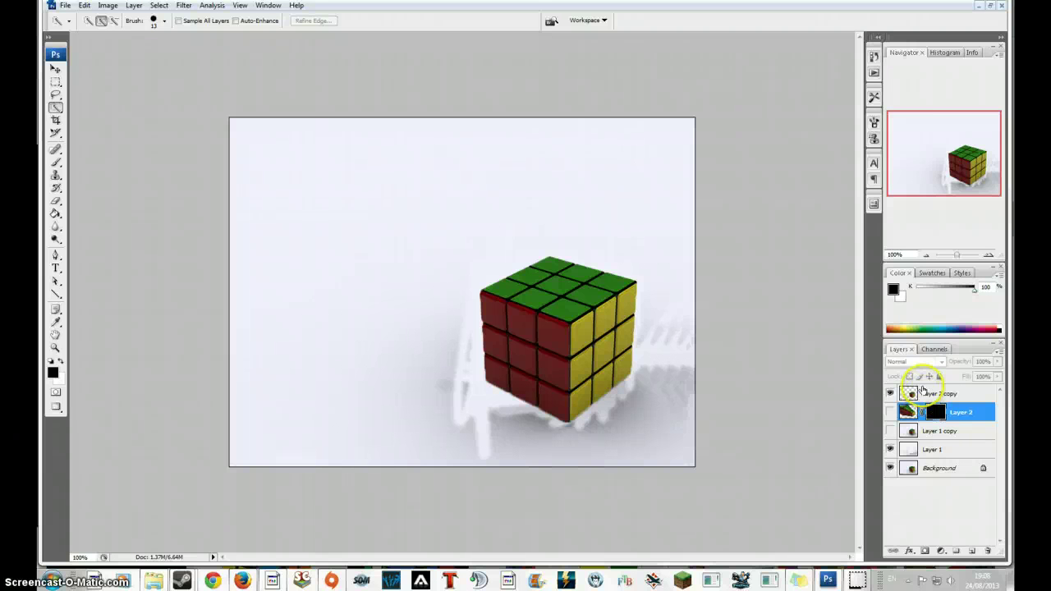
Turn Layer 2 back on and add a white layer mask to Layer 2 copy
{"action": "left_click", "coordinate": [921, 394]}
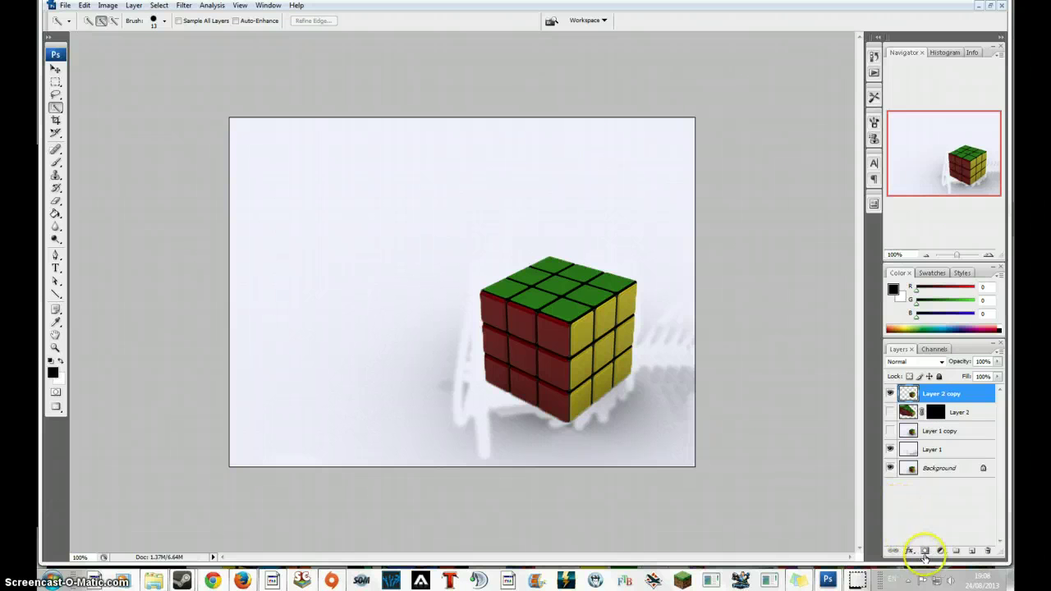
{"action": "left_click", "coordinate": [891, 411]}
{"action": "left_click", "coordinate": [923, 549]}
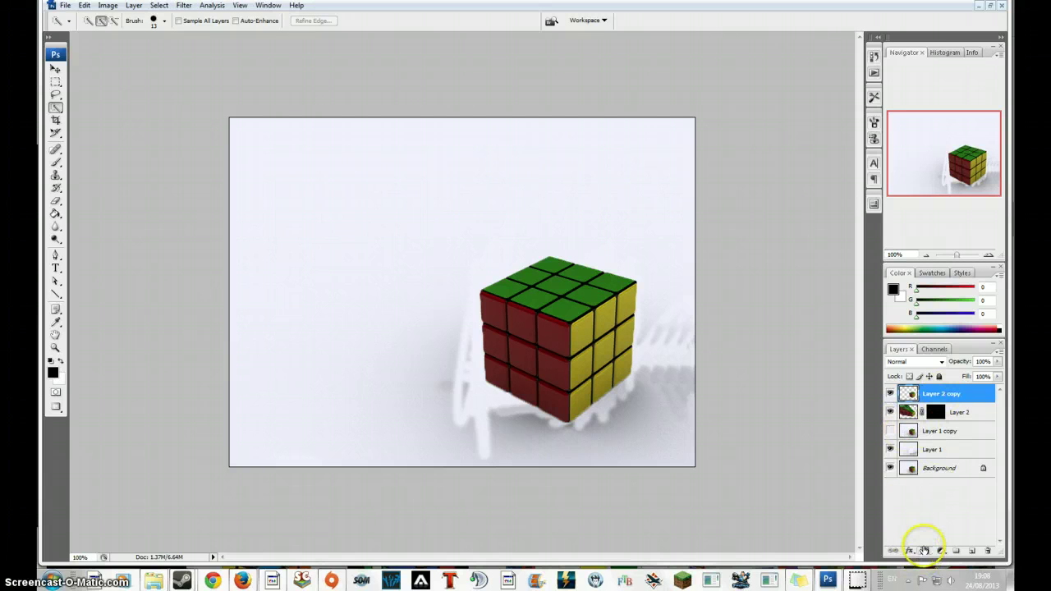
{"action": "left_click", "coordinate": [892, 439]}
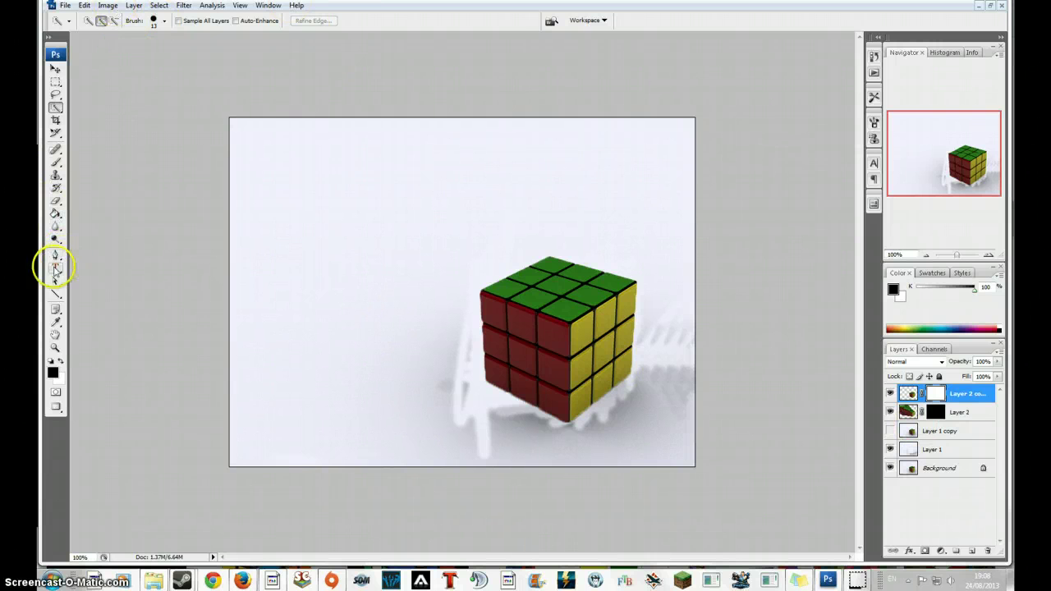
Take the Brush tool, replace the presets with Square Brushes, and choose Hard Square 18 pixels
{"action": "left_click", "coordinate": [56, 162]}
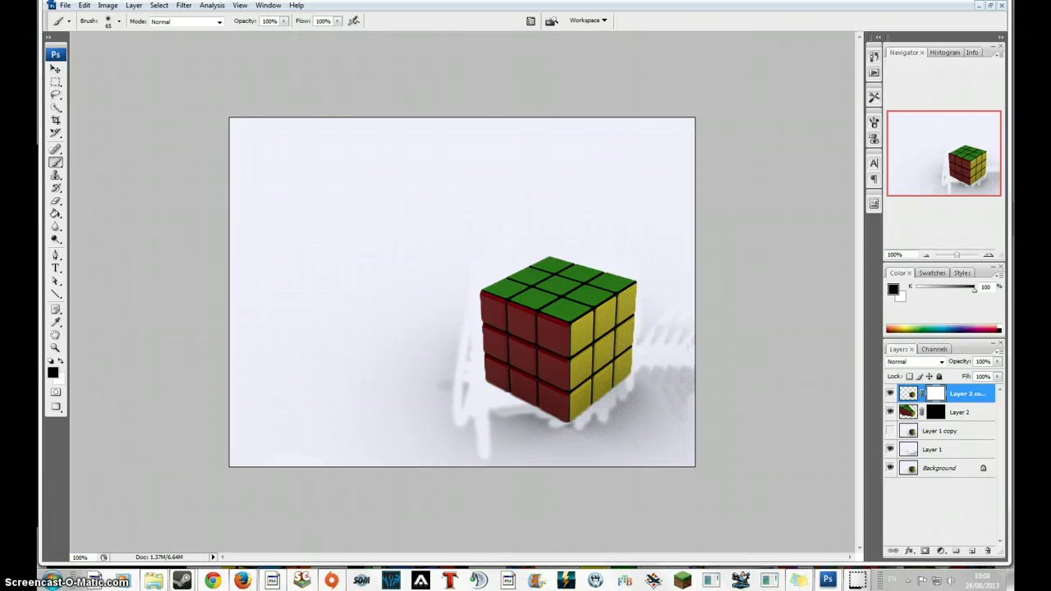
{"action": "left_click", "coordinate": [118, 22]}
{"action": "left_click", "coordinate": [187, 41]}
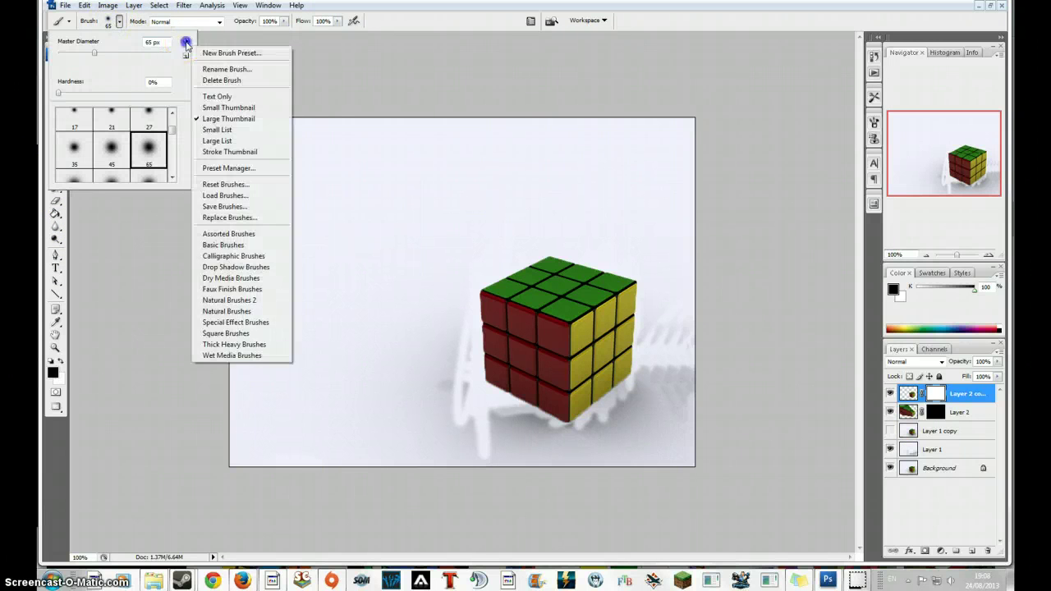
{"action": "left_click", "coordinate": [227, 333]}
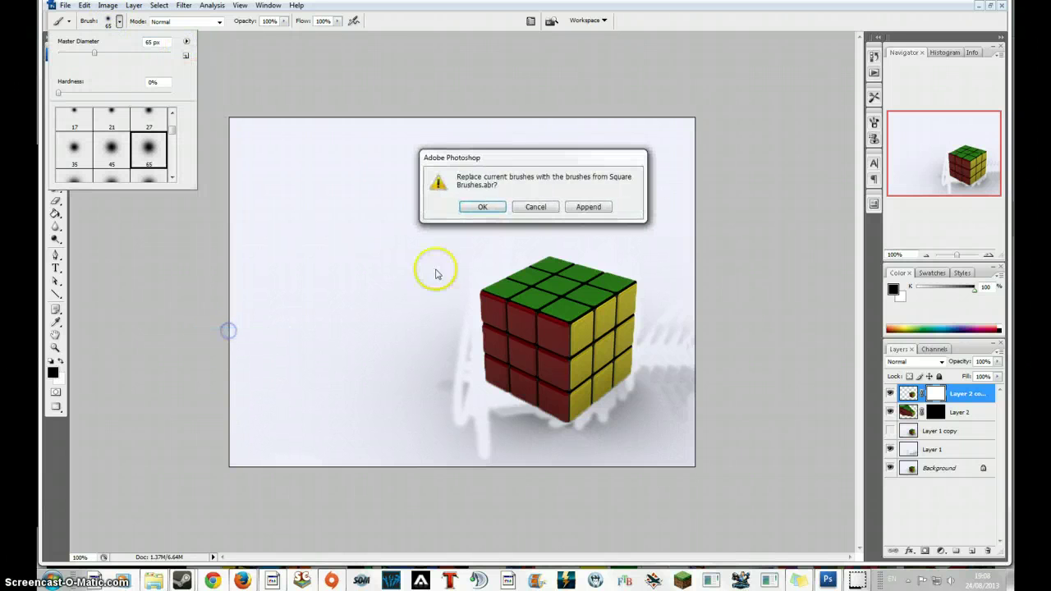
{"action": "left_click", "coordinate": [491, 210]}
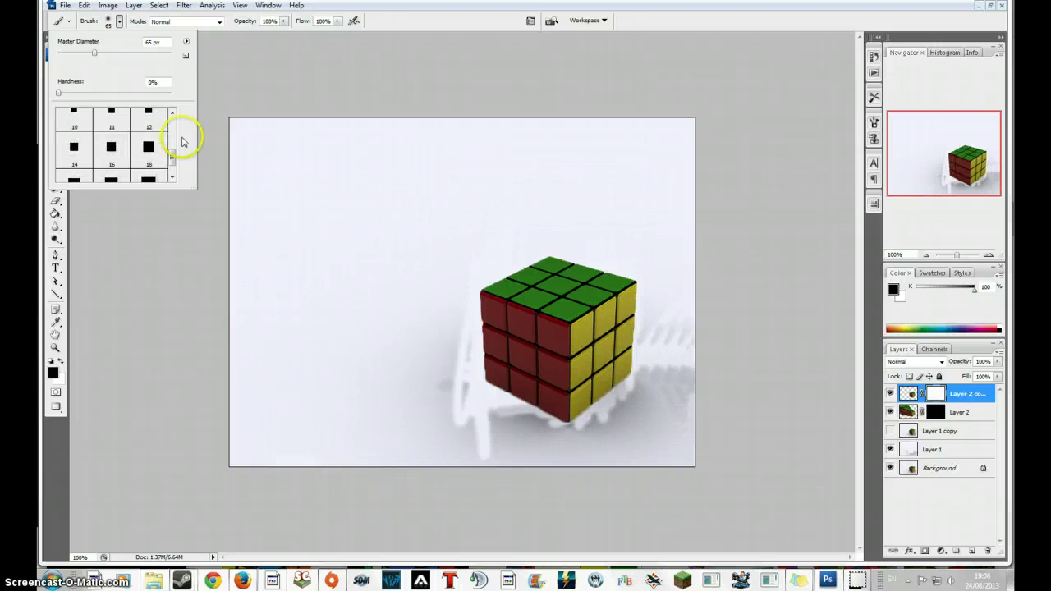
{"action": "left_click", "coordinate": [157, 154]}
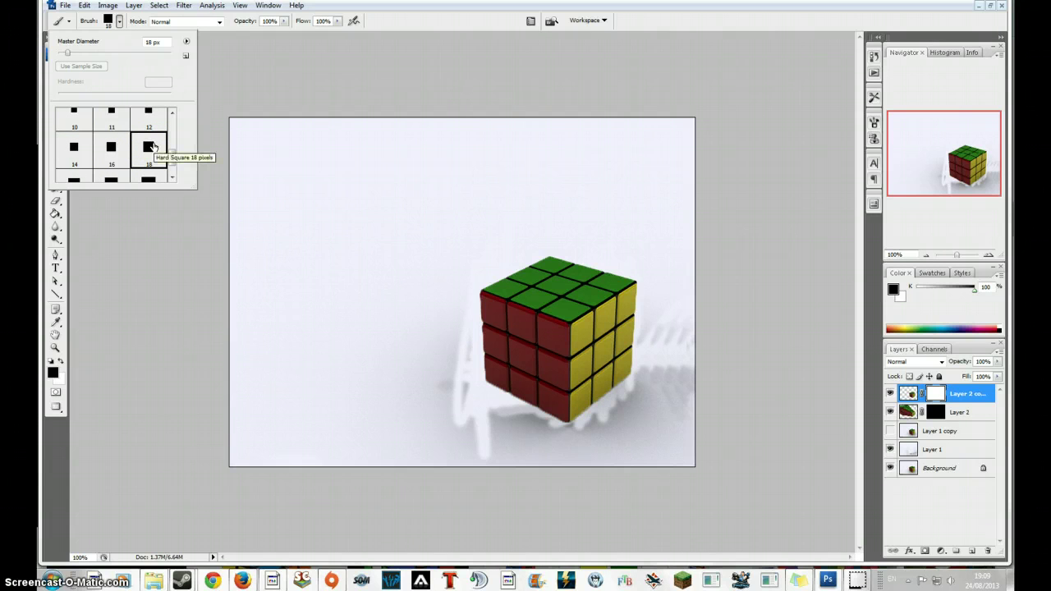
{"action": "left_click", "coordinate": [150, 147]}
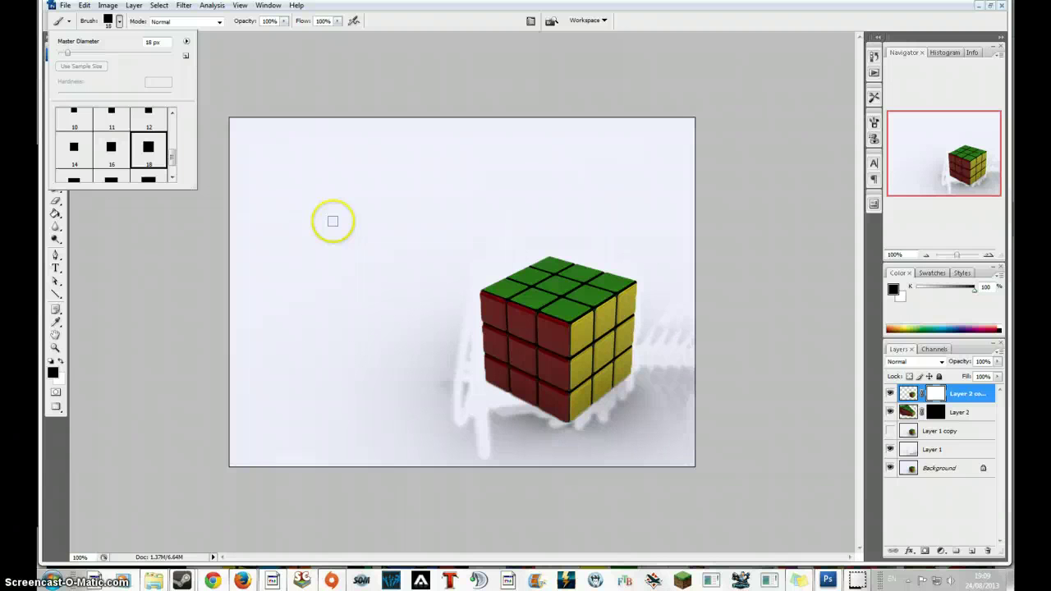
{"action": "left_click", "coordinate": [384, 13]}
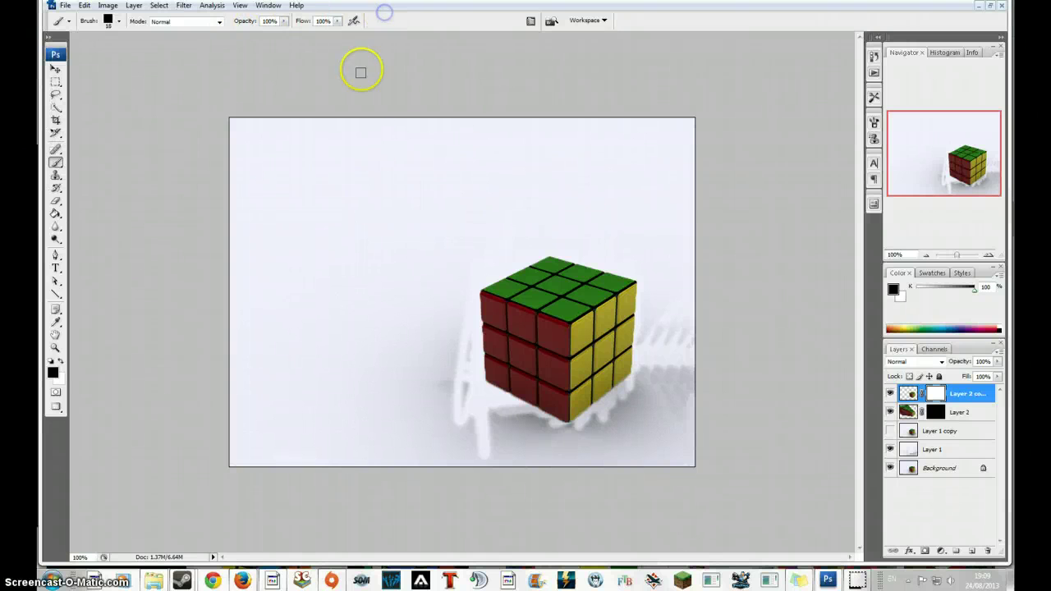
Paint black on Layer 2 copy's mask to cut square chips from the cube's top-left corner
{"action": "key", "text": "bracketright"}
{"action": "key", "text": "bracketright"}
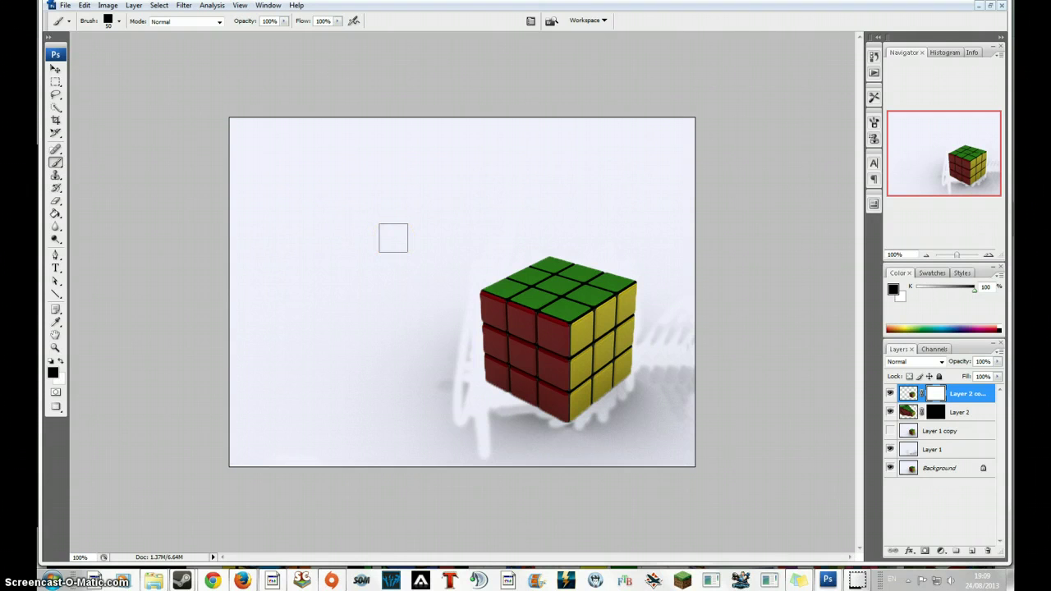
{"action": "left_click_drag", "start_coordinate": [393, 238], "coordinate": [505, 296]}
{"action": "key", "text": "bracketleft"}
{"action": "key", "text": "bracketleft"}
{"action": "key", "text": "bracketleft"}
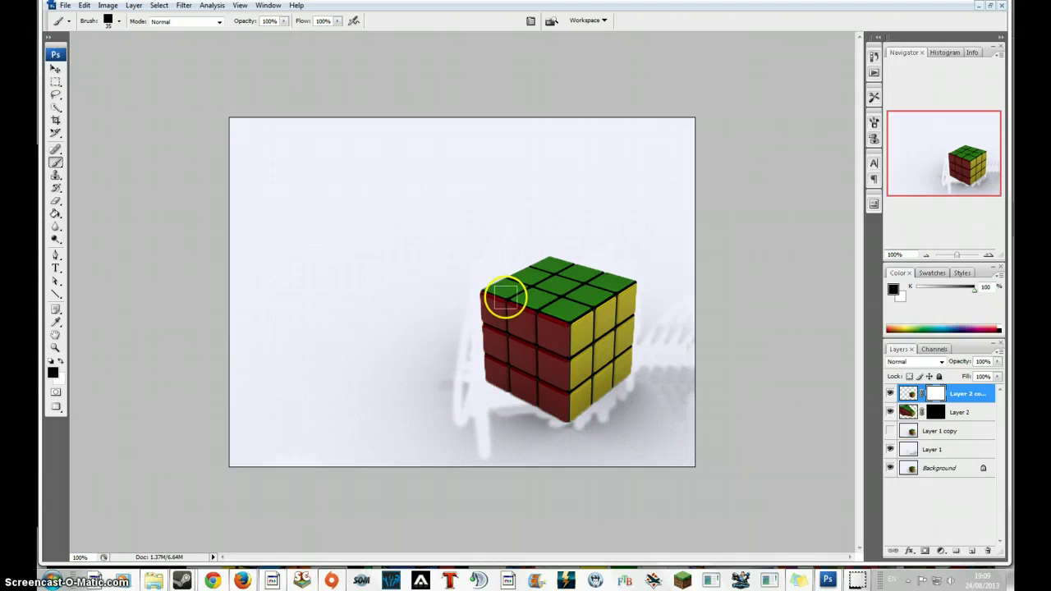
{"action": "mouse_move", "coordinate": [504, 296]}
{"action": "left_mouse_down"}
{"action": "mouse_move", "coordinate": [491, 317]}
{"action": "mouse_move", "coordinate": [486, 372]}
{"action": "mouse_move", "coordinate": [498, 343]}
{"action": "left_mouse_up"}
{"action": "key", "text": "bracketleft"}
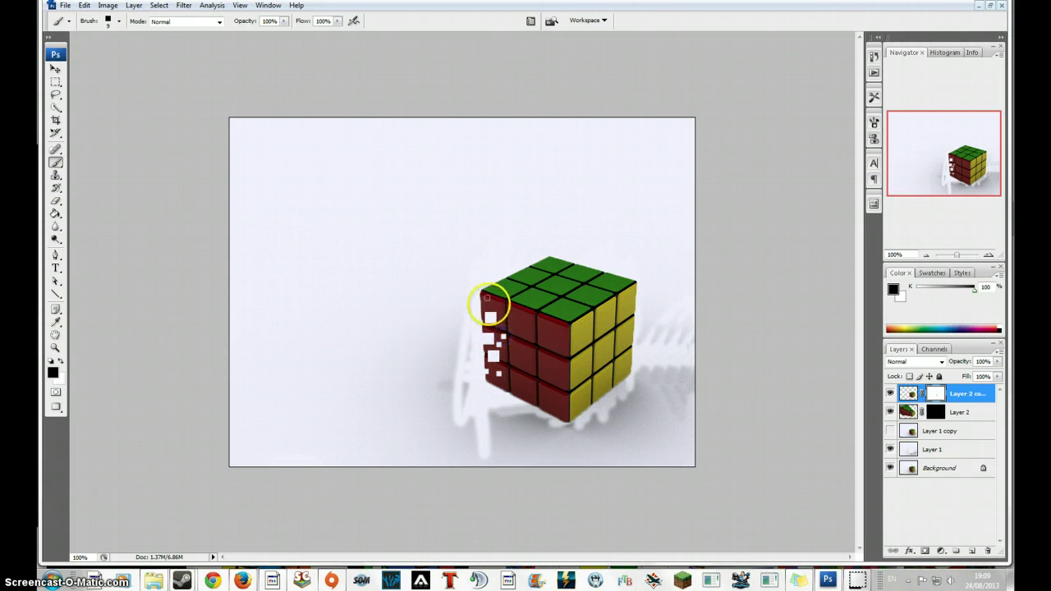
{"action": "mouse_move", "coordinate": [482, 300]}
{"action": "left_mouse_down"}
{"action": "mouse_move", "coordinate": [513, 275]}
{"action": "mouse_move", "coordinate": [530, 276]}
{"action": "left_mouse_up"}
{"action": "key", "text": "bracketright"}
{"action": "key", "text": "bracketright"}
{"action": "key", "text": "bracketleft"}
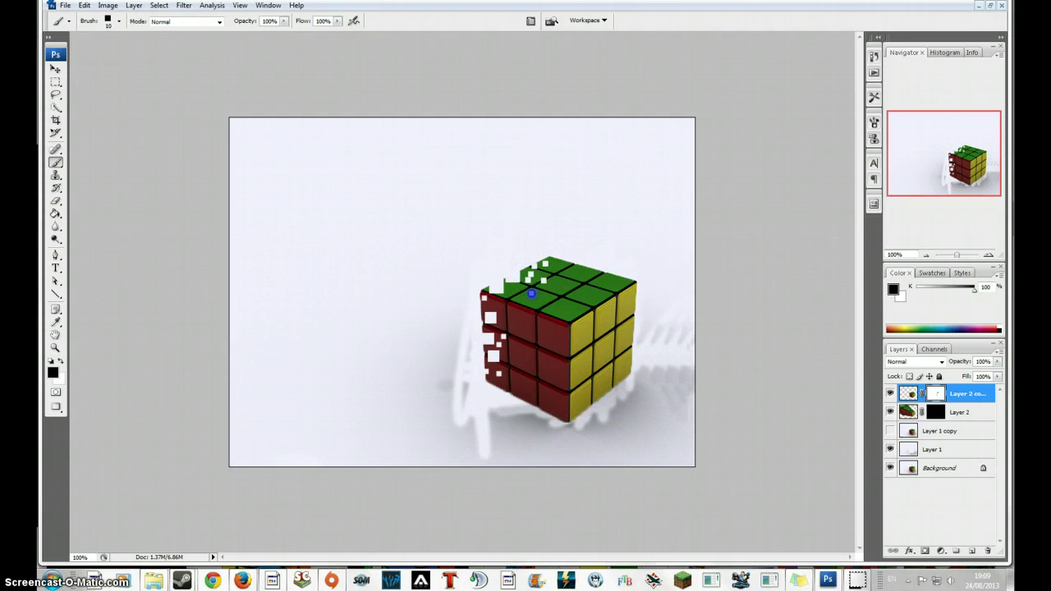
Chip small squares out of the red face along its left and upper edges
{"action": "left_click", "coordinate": [539, 314]}
{"action": "left_click_drag", "start_coordinate": [509, 305], "coordinate": [517, 317]}
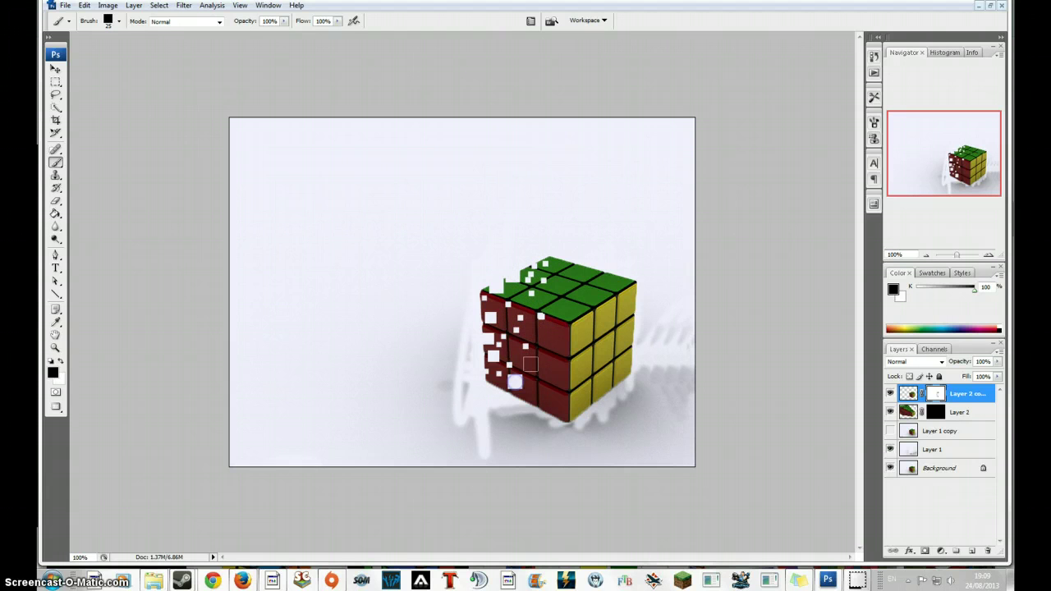
{"action": "key", "text": "bracketleft"}
{"action": "key", "text": "bracketleft"}
{"action": "key", "text": "bracketleft"}
{"action": "left_click", "coordinate": [535, 336]}
{"action": "key", "text": "bracketright"}
{"action": "left_click", "coordinate": [548, 295]}
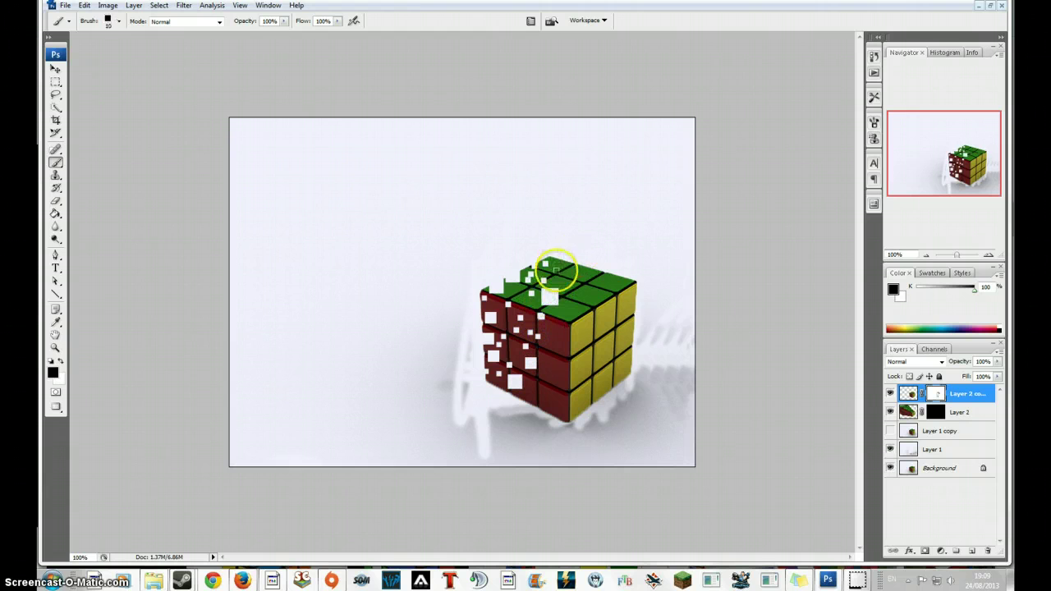
{"action": "key", "text": "bracketleft"}
{"action": "key", "text": "bracketleft"}
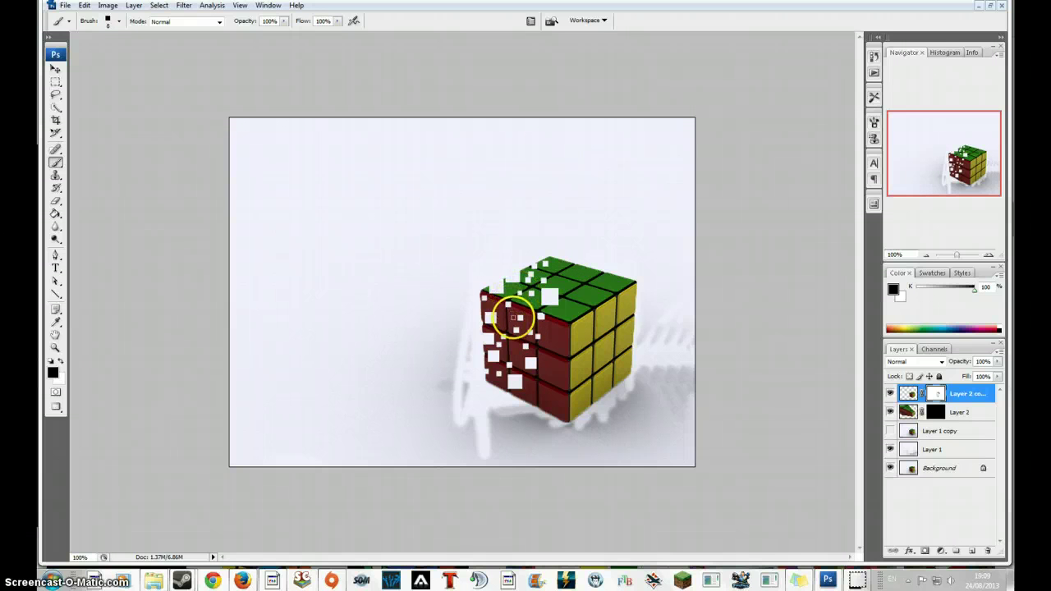
{"action": "left_click", "coordinate": [513, 352]}
{"action": "left_click", "coordinate": [500, 306]}
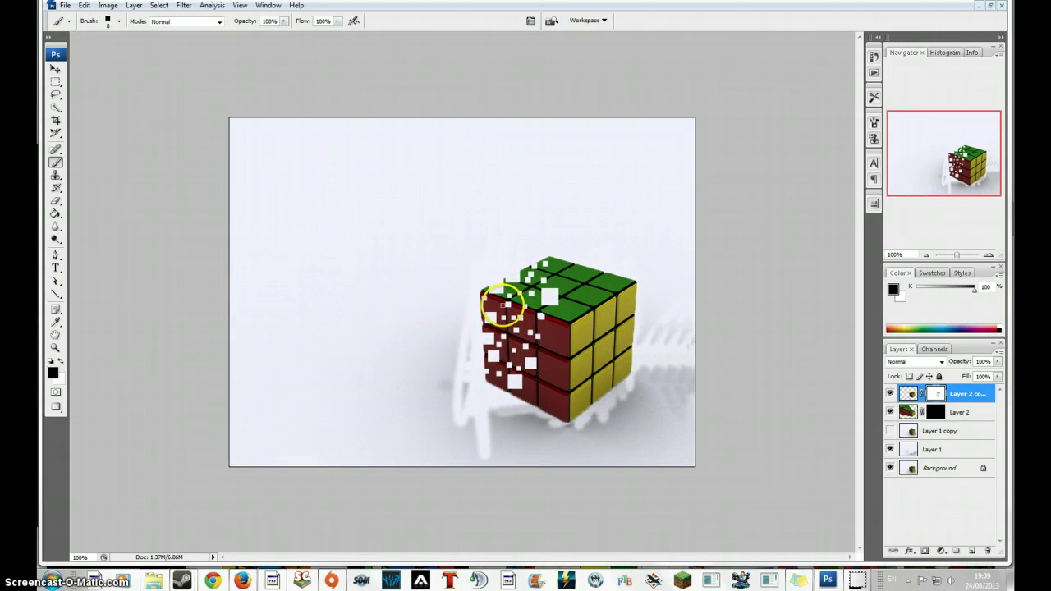
{"action": "left_click", "coordinate": [524, 289]}
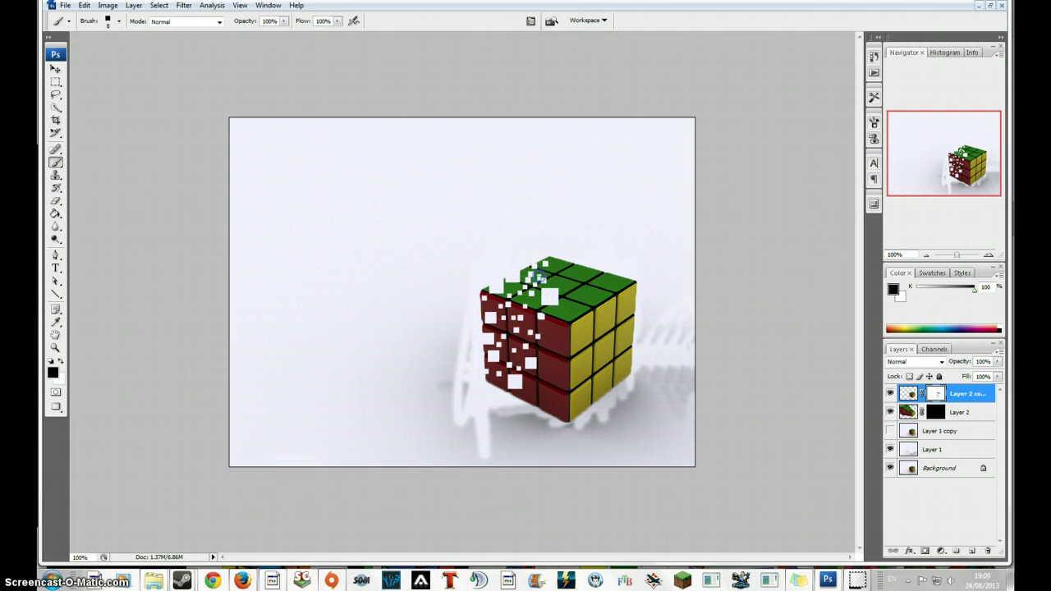
{"action": "left_click", "coordinate": [495, 382]}
Cut more square chips along the green top edge and lower red face
{"action": "left_click", "coordinate": [532, 383]}
{"action": "left_click", "coordinate": [562, 276]}
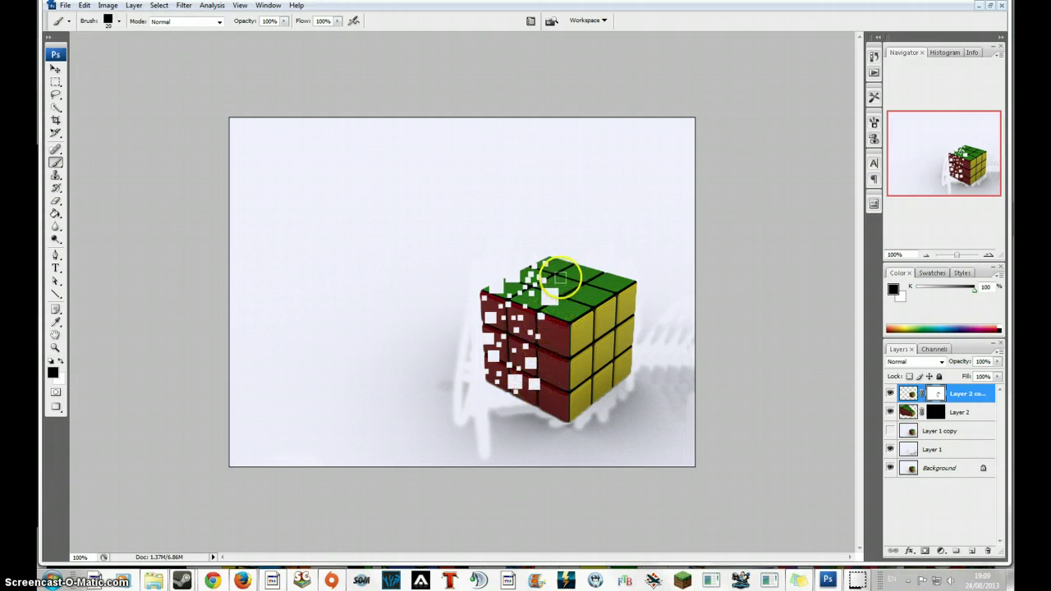
{"action": "left_click", "coordinate": [609, 278]}
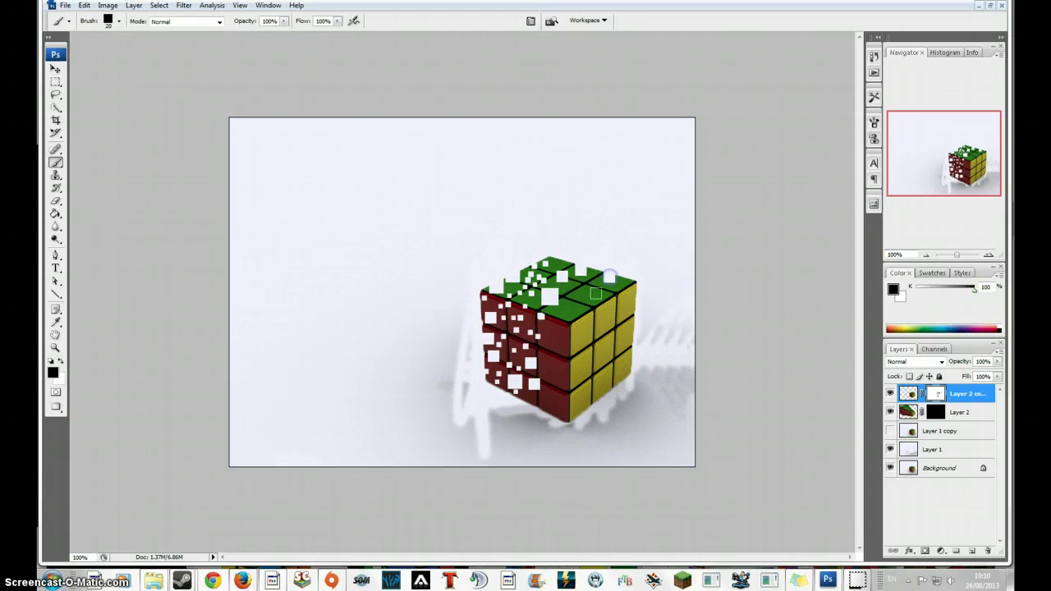
{"action": "left_click", "coordinate": [585, 292]}
{"action": "key", "text": "bracketleft"}
{"action": "key", "text": "bracketleft"}
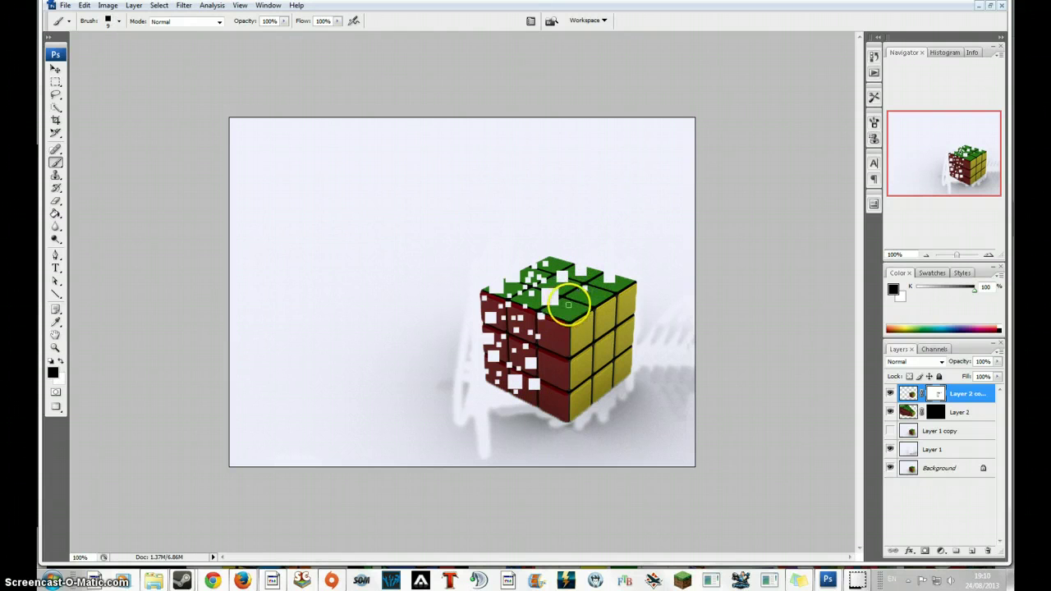
{"action": "left_click", "coordinate": [535, 348]}
{"action": "left_click", "coordinate": [959, 498]}
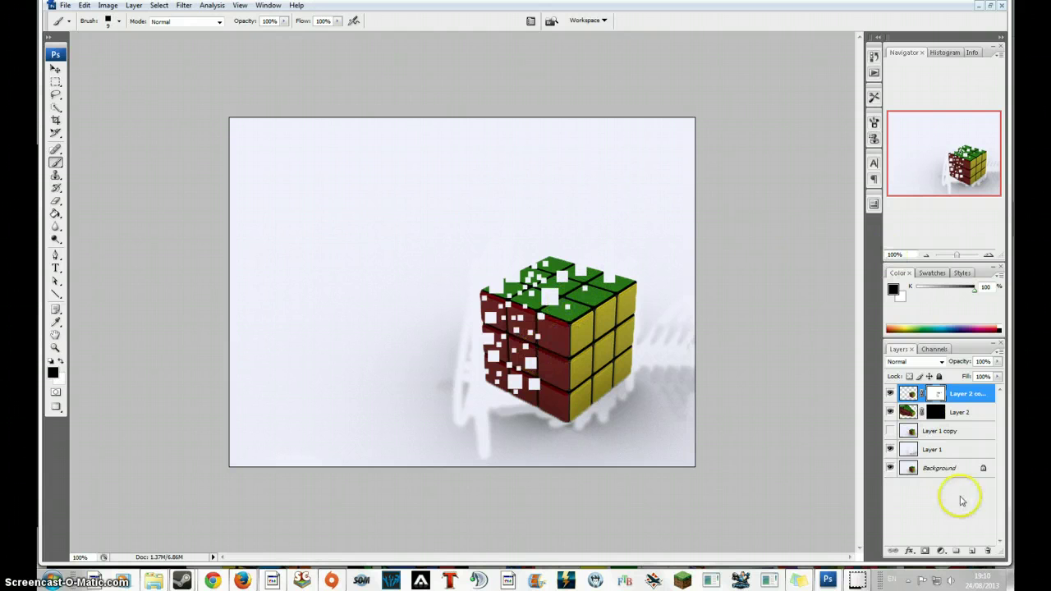
Paint white on Layer 2's mask to reveal red and green square fragments up-left of the cube
{"action": "left_click", "coordinate": [942, 409]}
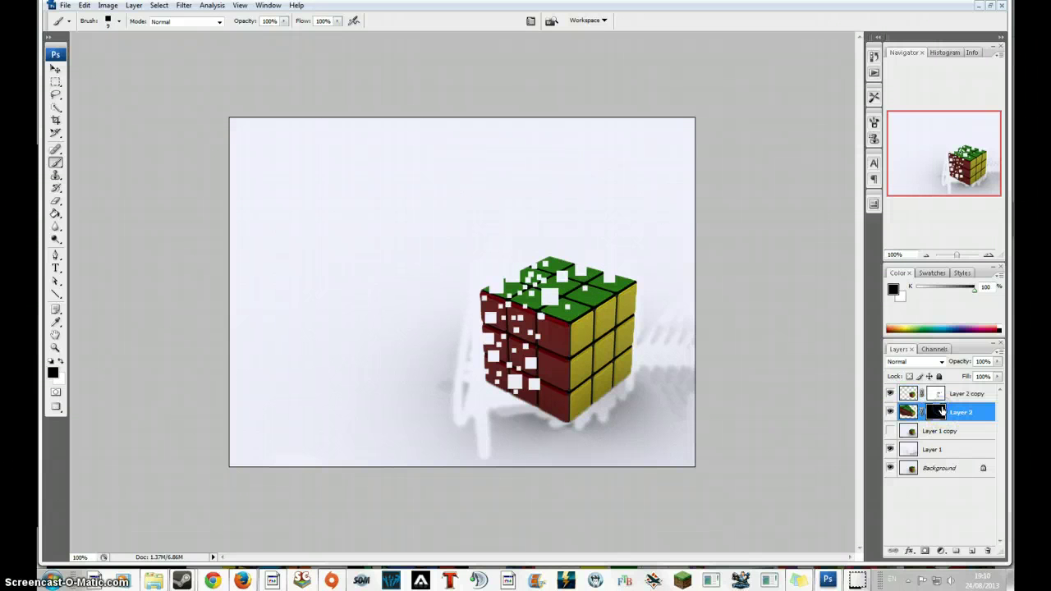
{"action": "left_click", "coordinate": [60, 362]}
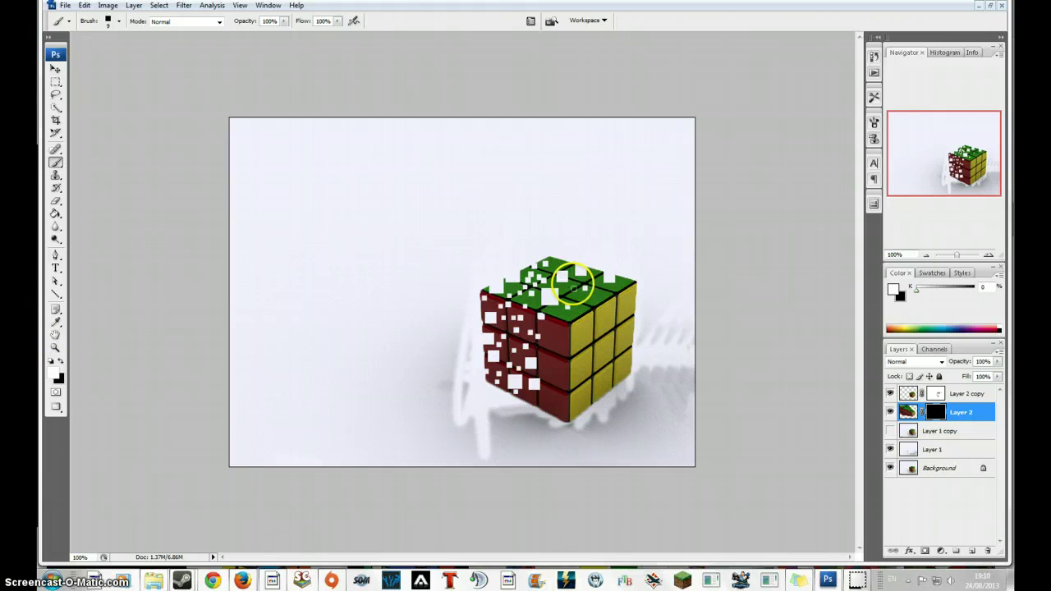
{"action": "key", "text": "bracketright"}
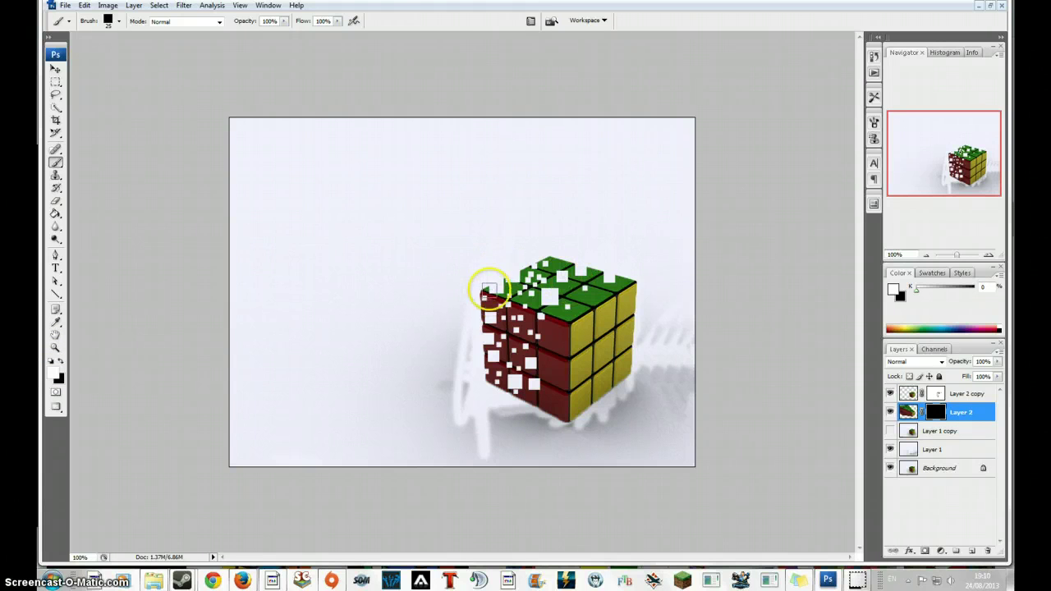
{"action": "left_click", "coordinate": [470, 258]}
{"action": "left_click", "coordinate": [443, 293]}
{"action": "left_click", "coordinate": [428, 263]}
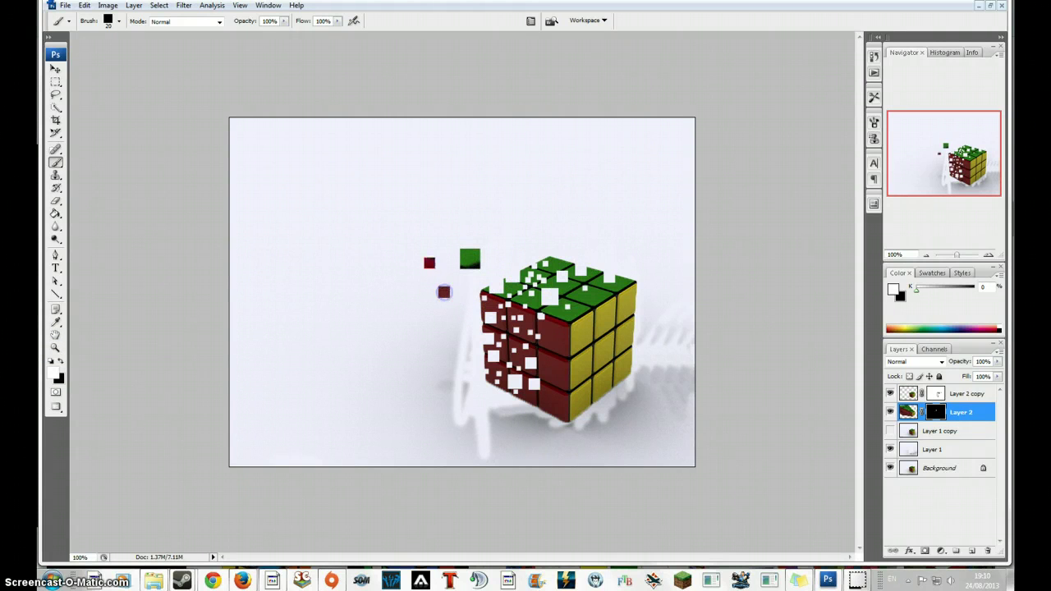
{"action": "left_click", "coordinate": [496, 231]}
{"action": "left_click", "coordinate": [455, 321]}
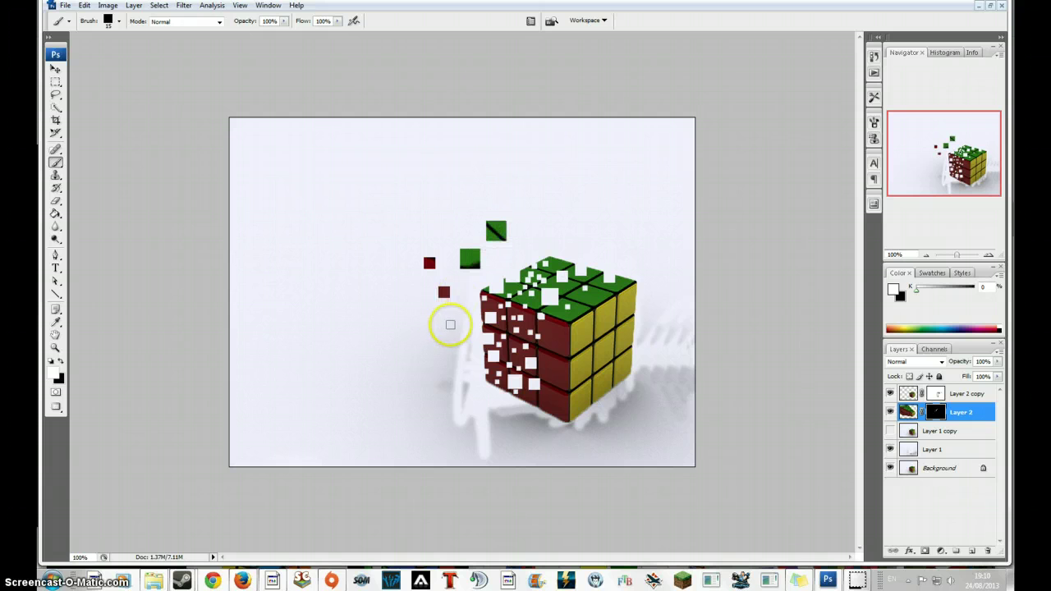
{"action": "left_click", "coordinate": [387, 303]}
{"action": "left_click", "coordinate": [375, 240]}
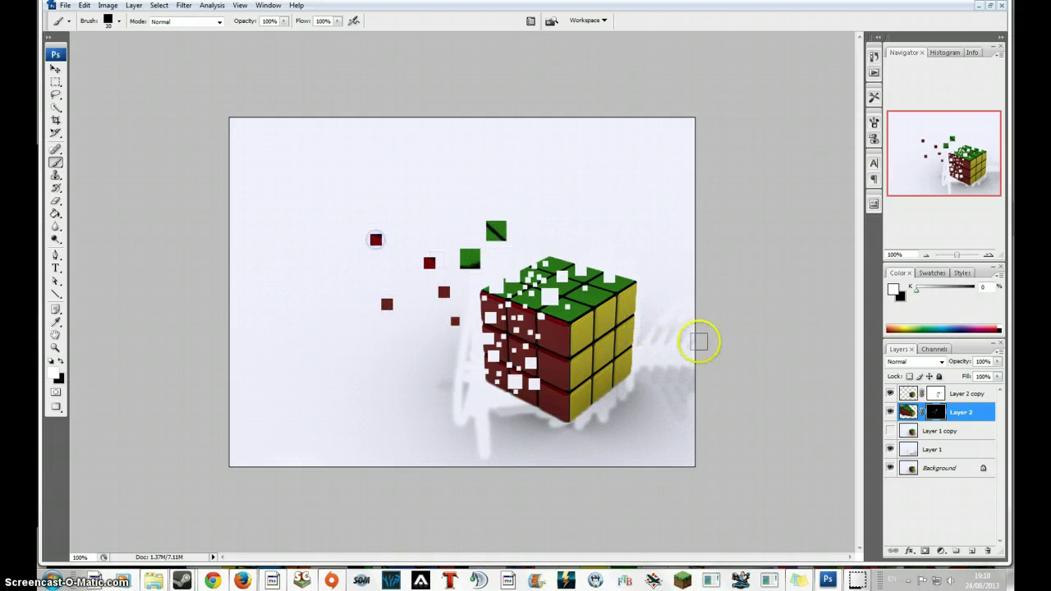
Compare against Layer 1 copy, then reveal a larger red fragment beside the cube on Layer 2's mask
{"action": "left_click", "coordinate": [891, 431]}
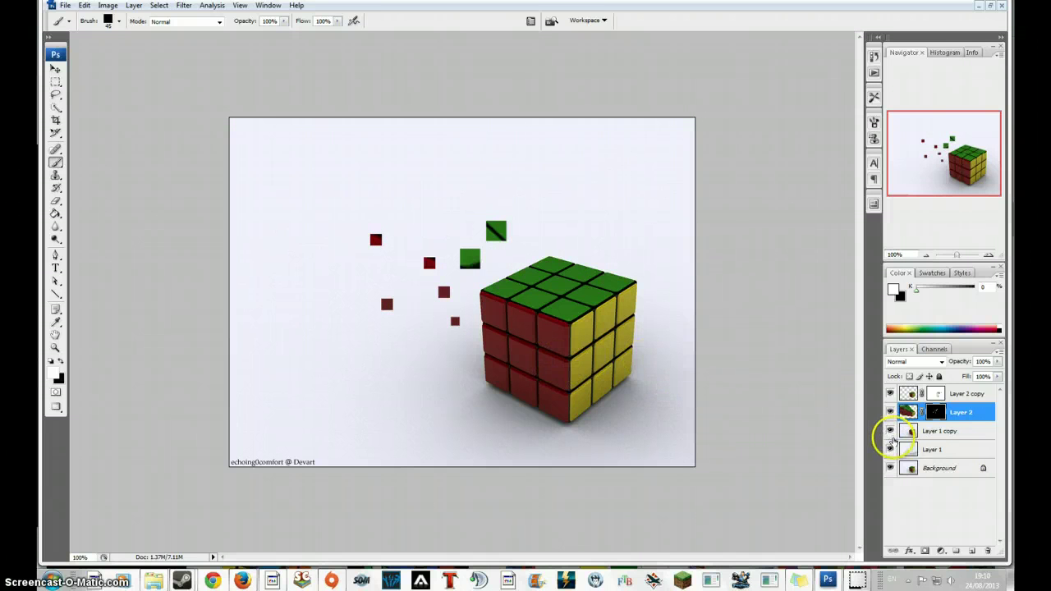
{"action": "left_click", "coordinate": [891, 449]}
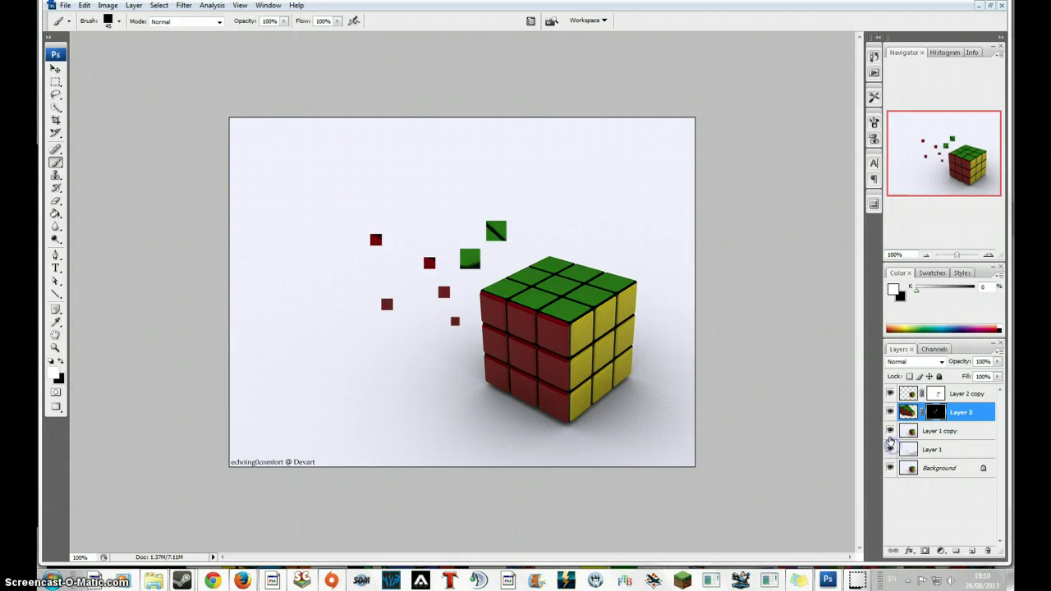
{"action": "left_click", "coordinate": [891, 432]}
{"action": "mouse_move", "coordinate": [626, 375]}
{"action": "left_mouse_down"}
{"action": "mouse_move", "coordinate": [435, 349]}
{"action": "mouse_move", "coordinate": [411, 222]}
{"action": "mouse_move", "coordinate": [403, 262]}
{"action": "left_mouse_up"}
{"action": "key", "text": "p"}
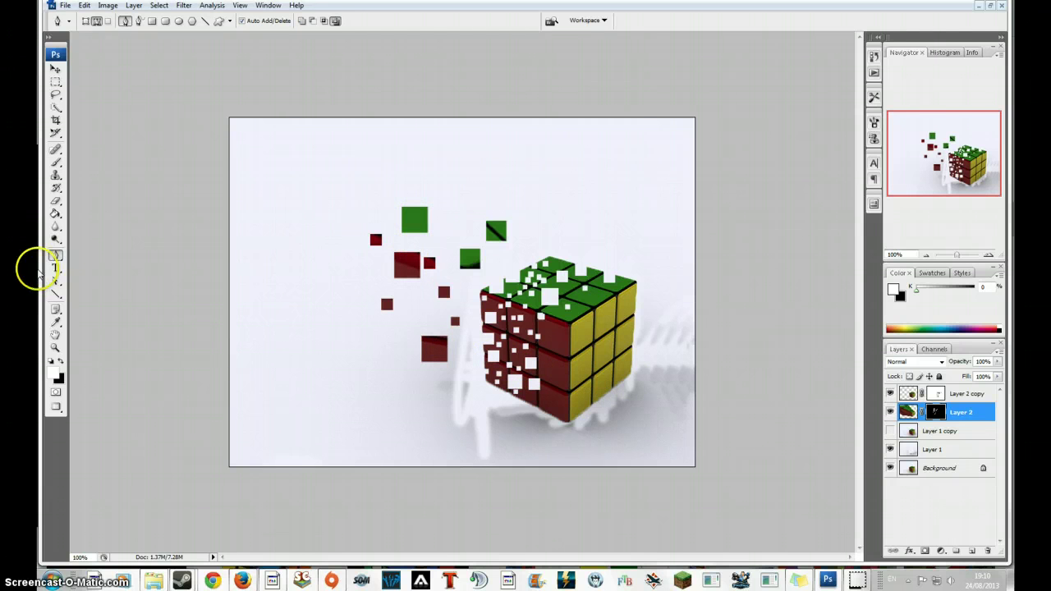
Reveal dark-red square fragments below-left of the cube and one near its top edge
{"action": "left_click", "coordinate": [55, 162]}
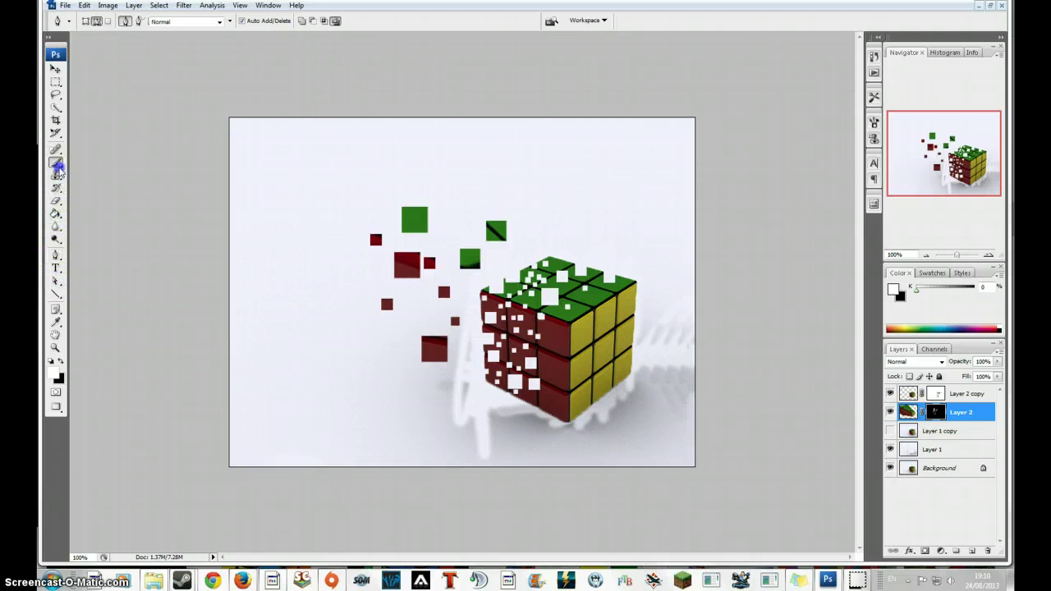
{"action": "left_click", "coordinate": [422, 321]}
{"action": "left_click", "coordinate": [400, 365]}
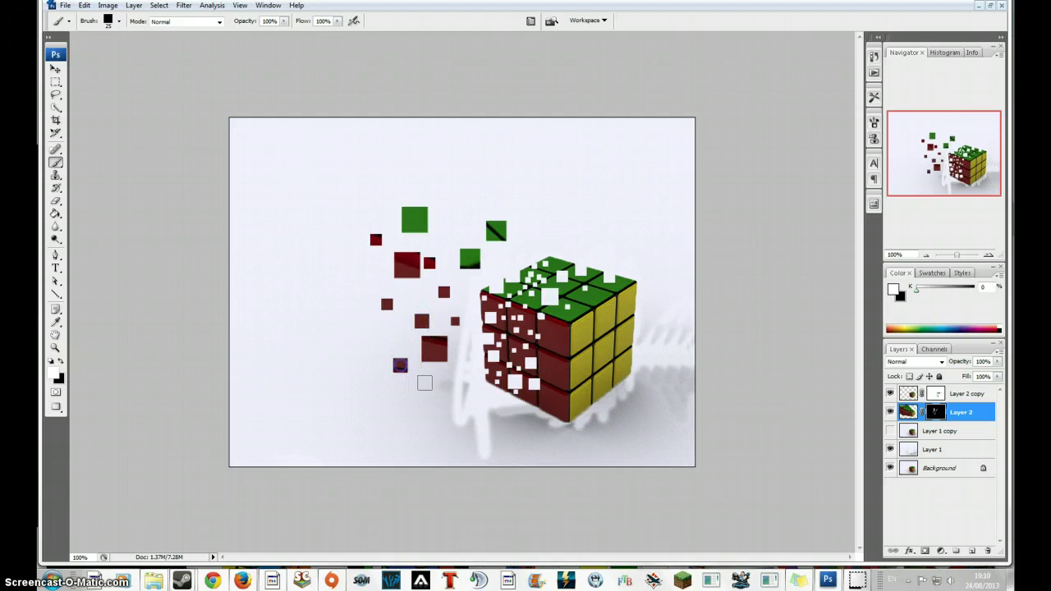
{"action": "left_click", "coordinate": [438, 394]}
{"action": "left_click", "coordinate": [465, 302]}
{"action": "key", "text": "bracketleft"}
{"action": "left_click", "coordinate": [499, 268]}
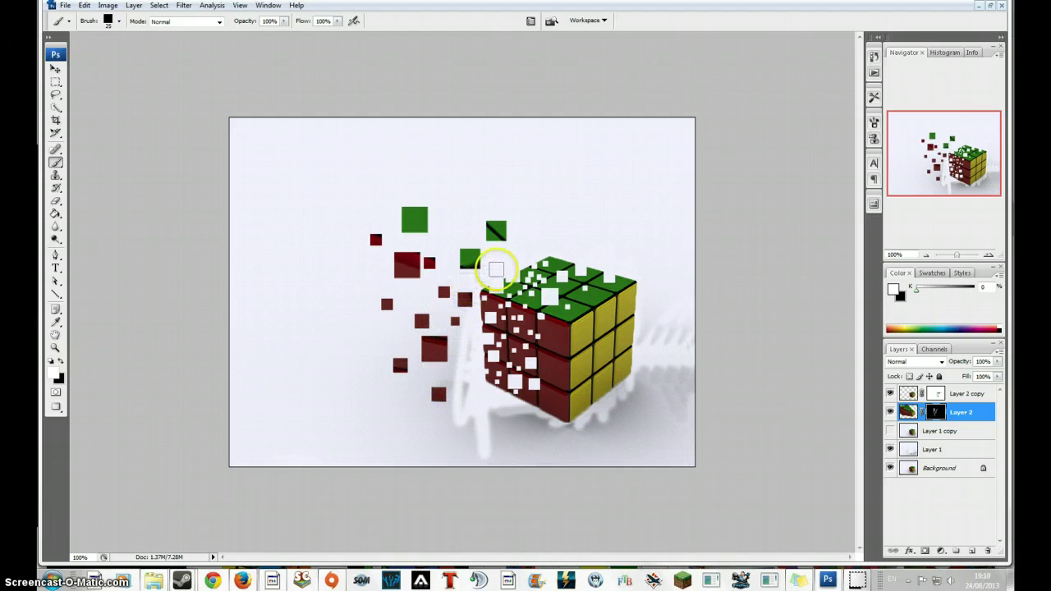
Reveal smaller green and dark-red fragments above and inside the scattered cluster
{"action": "left_click", "coordinate": [465, 225]}
{"action": "left_click", "coordinate": [524, 237]}
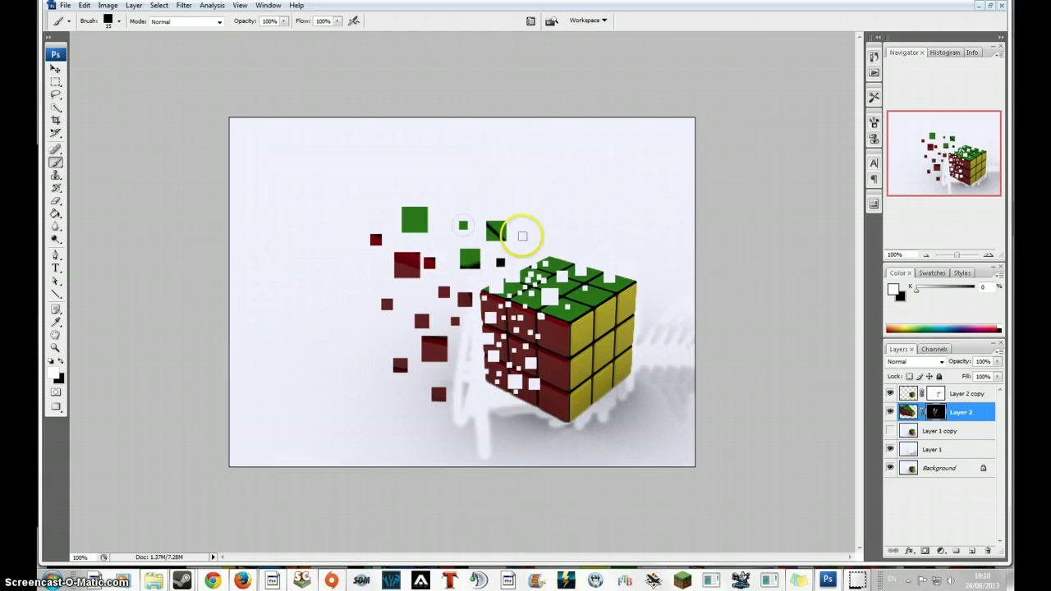
{"action": "left_click", "coordinate": [416, 292]}
{"action": "key", "text": "bracketleft"}
{"action": "key", "text": "bracketleft"}
{"action": "key", "text": "bracketleft"}
{"action": "left_click", "coordinate": [385, 338]}
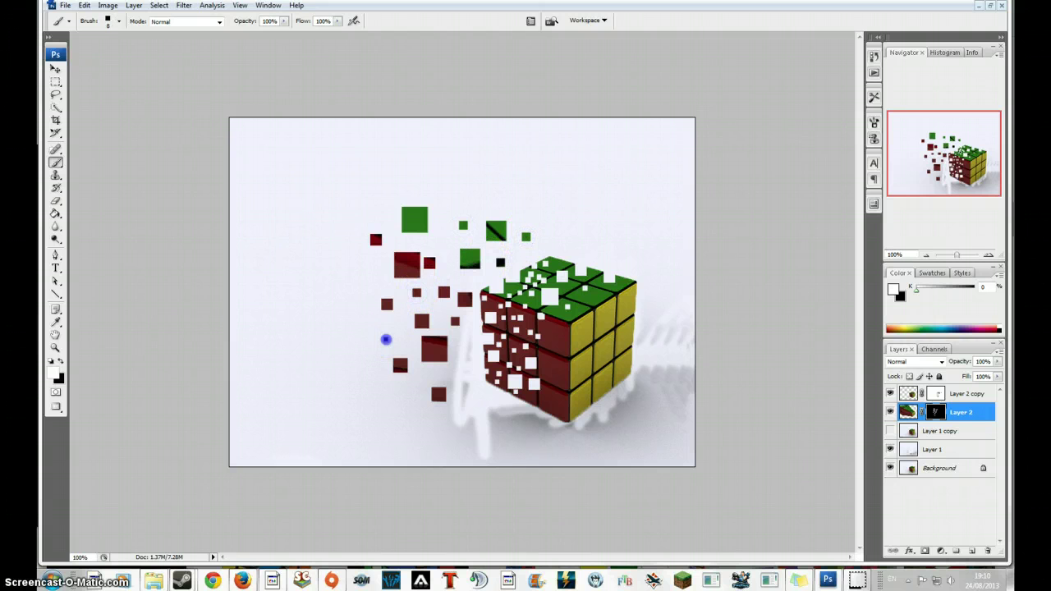
{"action": "left_click", "coordinate": [368, 275]}
{"action": "left_click", "coordinate": [384, 234]}
{"action": "key", "text": "bracketleft"}
{"action": "key", "text": "bracketleft"}
{"action": "left_click", "coordinate": [428, 237]}
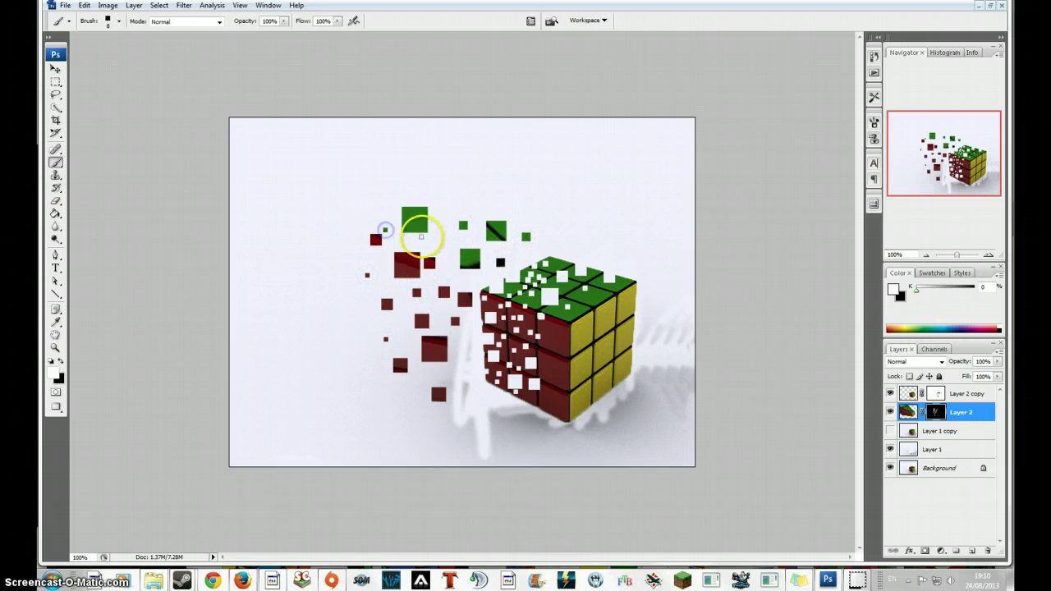
{"action": "left_click", "coordinate": [462, 278]}
Add a green fragment farther left and small dark fragments at the lower left
{"action": "key", "text": "bracketright"}
{"action": "key", "text": "bracketright"}
{"action": "key", "text": "bracketright"}
{"action": "left_click", "coordinate": [468, 241]}
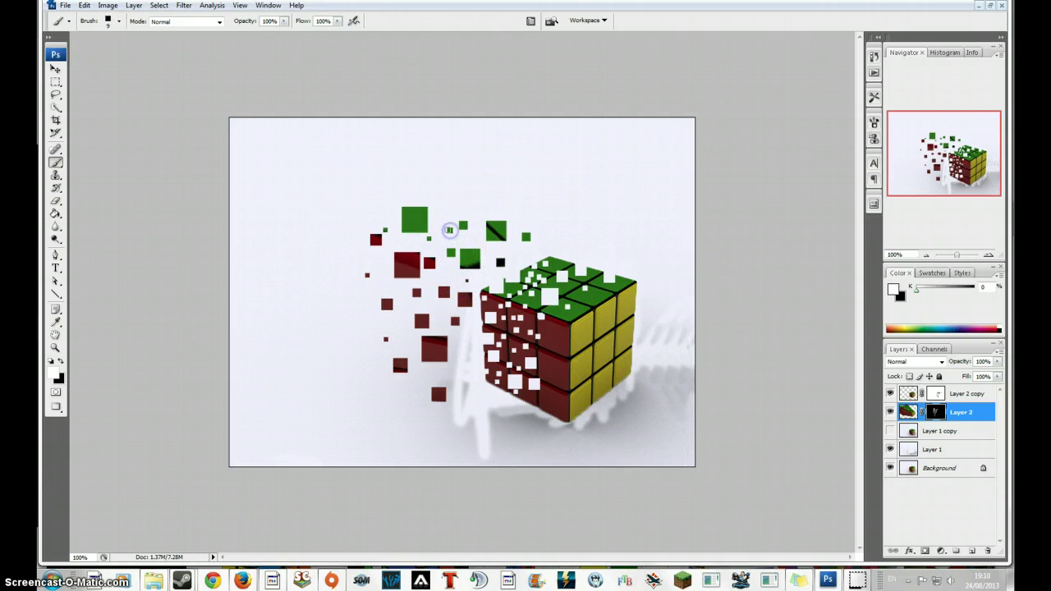
{"action": "key", "text": "bracketright"}
{"action": "key", "text": "bracketright"}
{"action": "key", "text": "bracketright"}
{"action": "left_click", "coordinate": [325, 199]}
{"action": "key", "text": "bracketleft"}
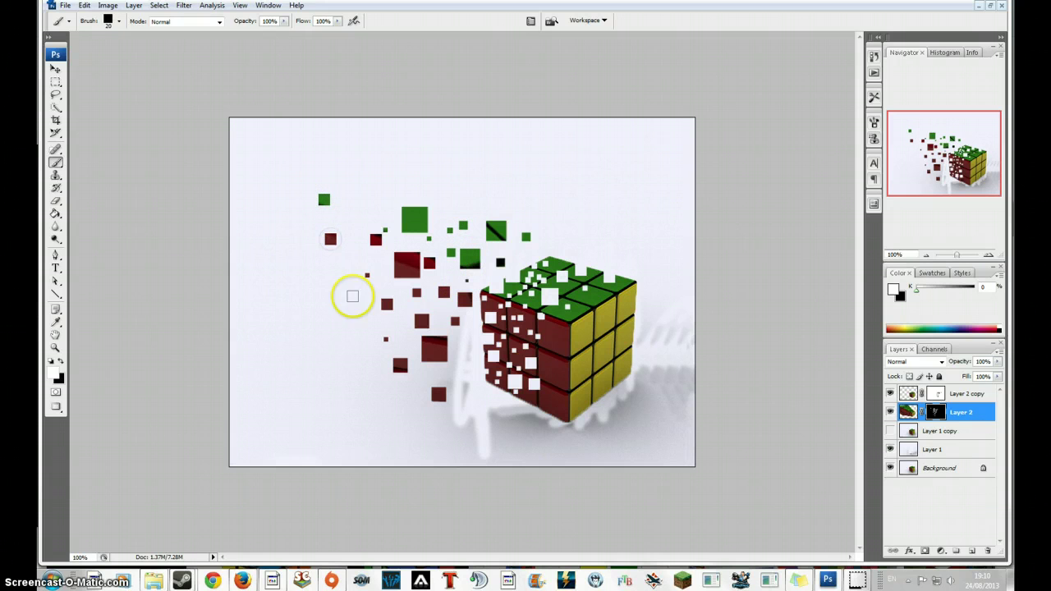
{"action": "left_click", "coordinate": [361, 322]}
{"action": "left_click", "coordinate": [347, 354]}
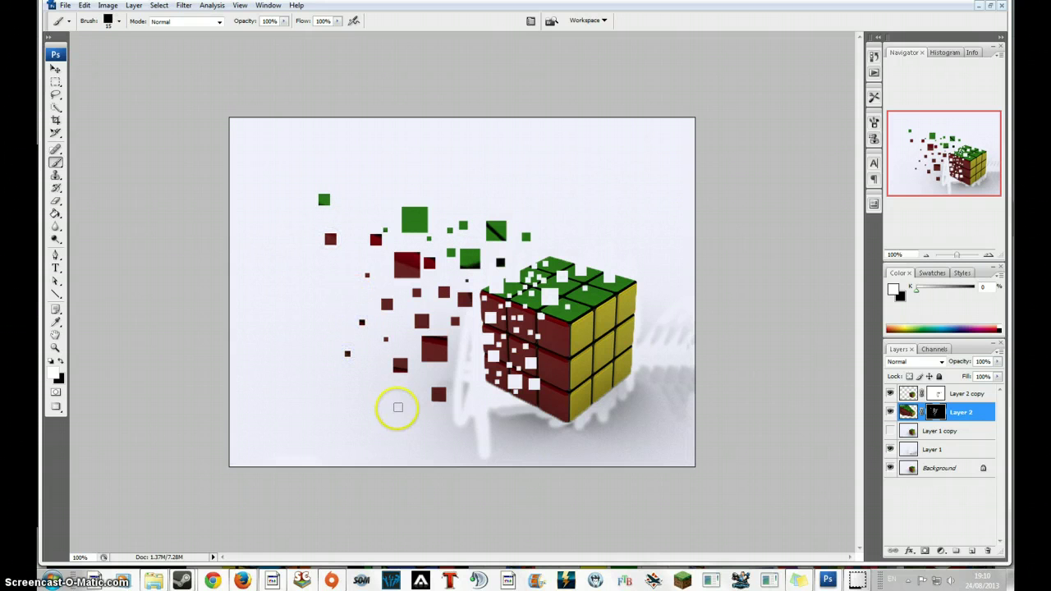
{"action": "key", "text": "bracketright"}
{"action": "key", "text": "bracketright"}
{"action": "key", "text": "bracketright"}
Reveal a larger dark-red piece below, more dark-red pieces left, and a green one high above
{"action": "left_click", "coordinate": [414, 390]}
{"action": "key", "text": "bracketleft"}
{"action": "key", "text": "bracketleft"}
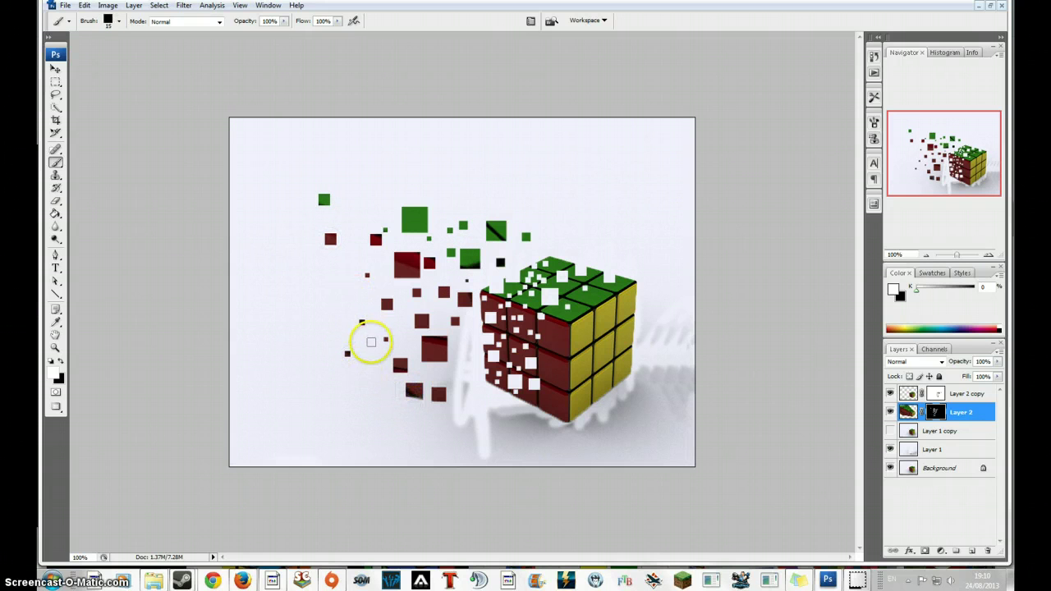
{"action": "left_click", "coordinate": [371, 341]}
{"action": "left_click", "coordinate": [386, 261]}
{"action": "left_click", "coordinate": [344, 249]}
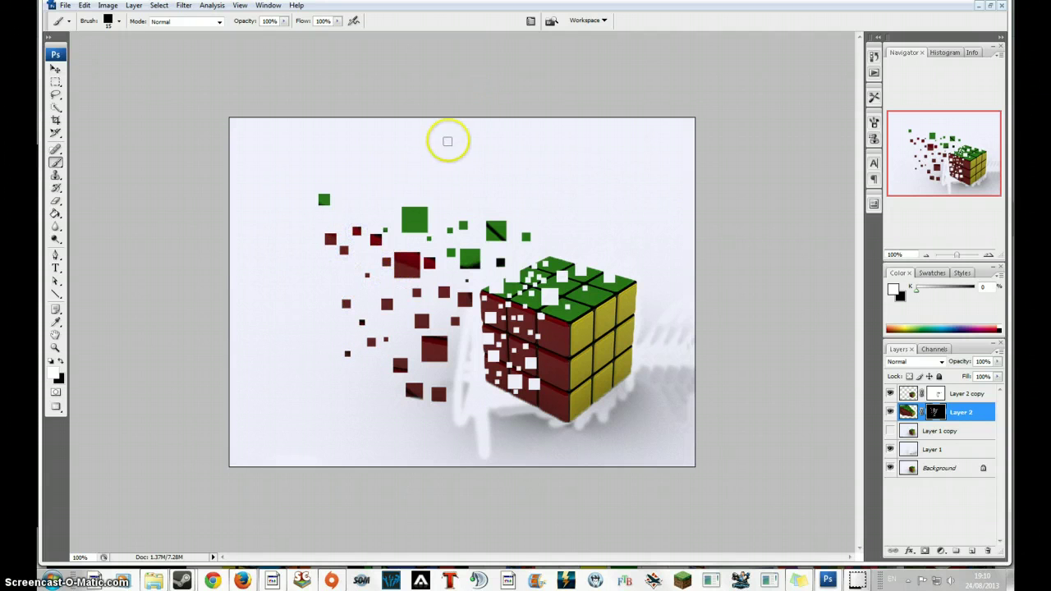
{"action": "left_click", "coordinate": [432, 169]}
{"action": "left_click", "coordinate": [303, 65]}
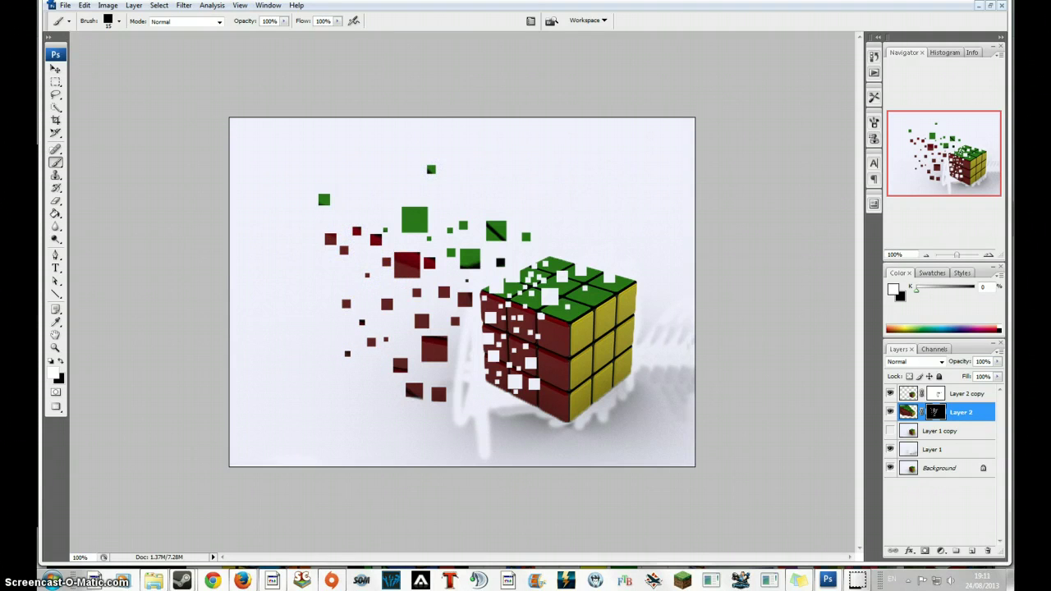